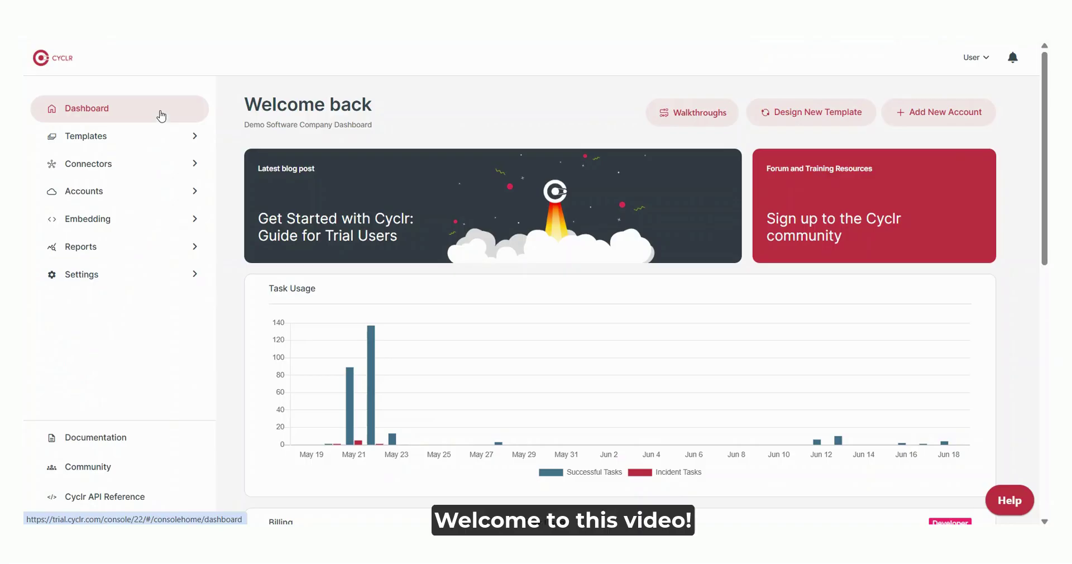
- Find oracle Netsuite in the Application Connector Library and look through the Oracle NetSuite connector's methods
click(148, 164)
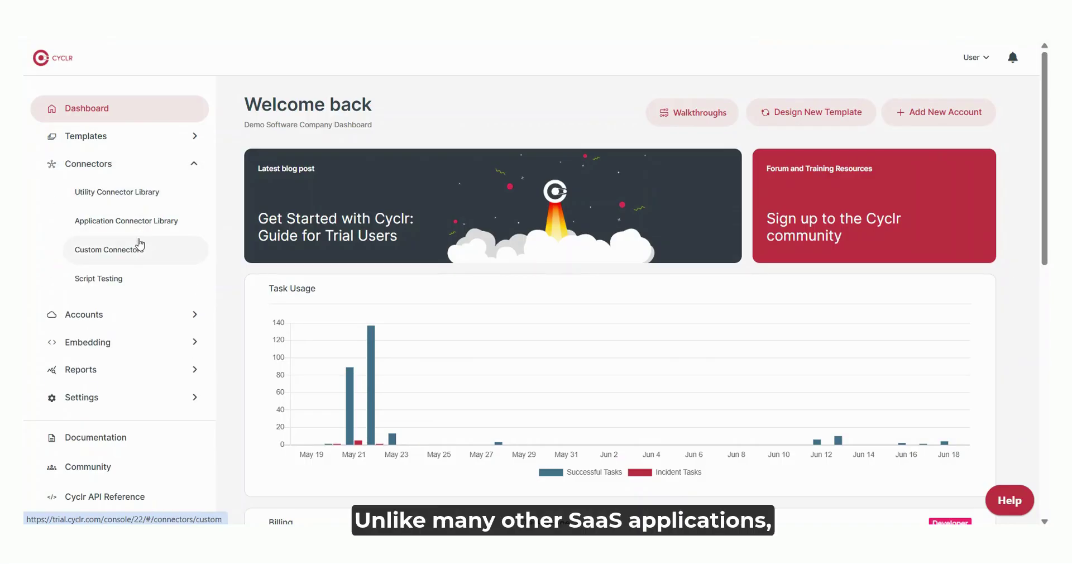
click(141, 227)
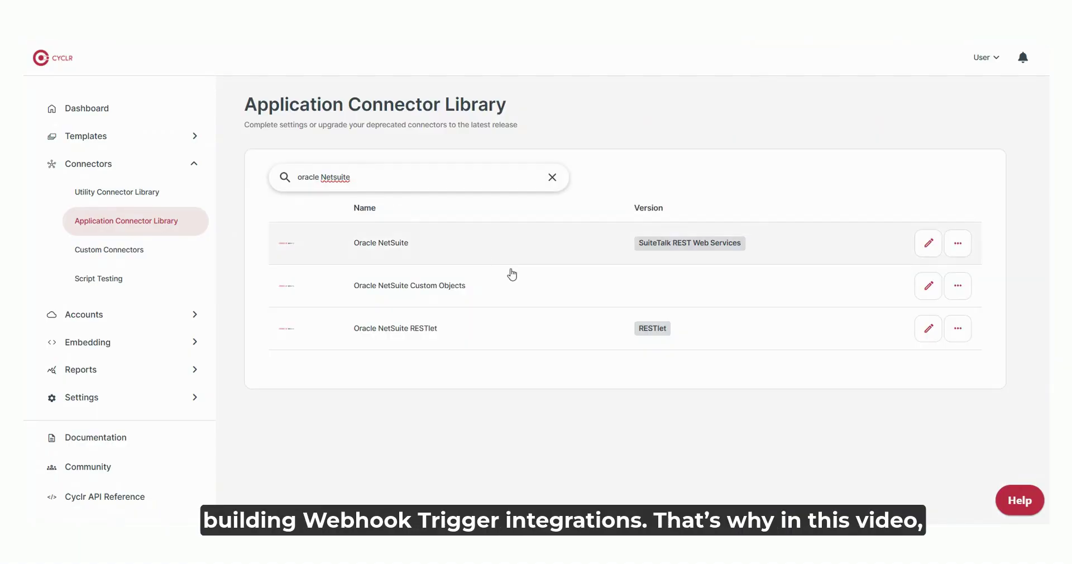
click(958, 243)
click(882, 275)
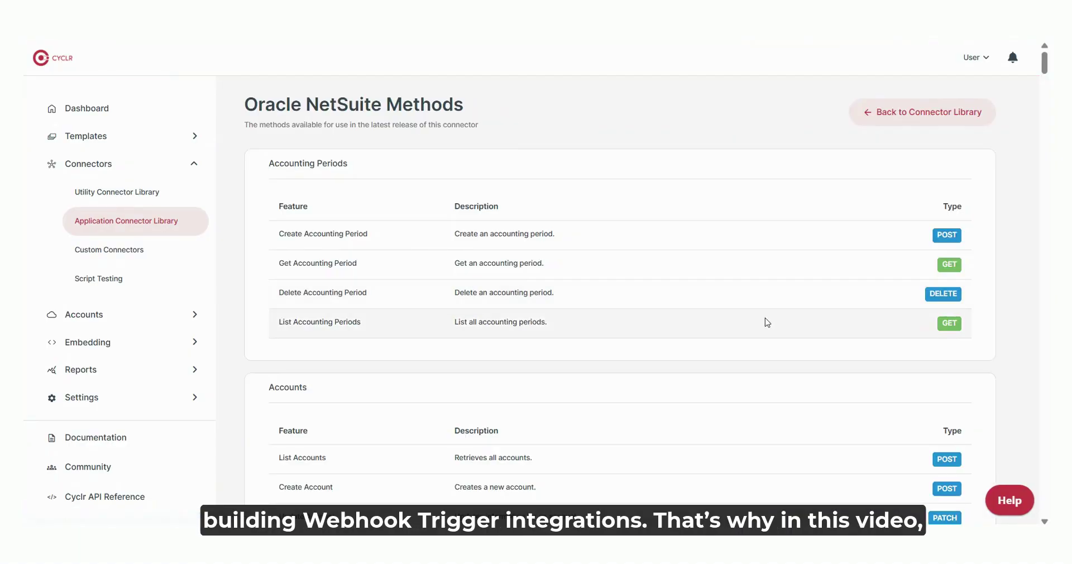
scroll(642, 319, down, 10)
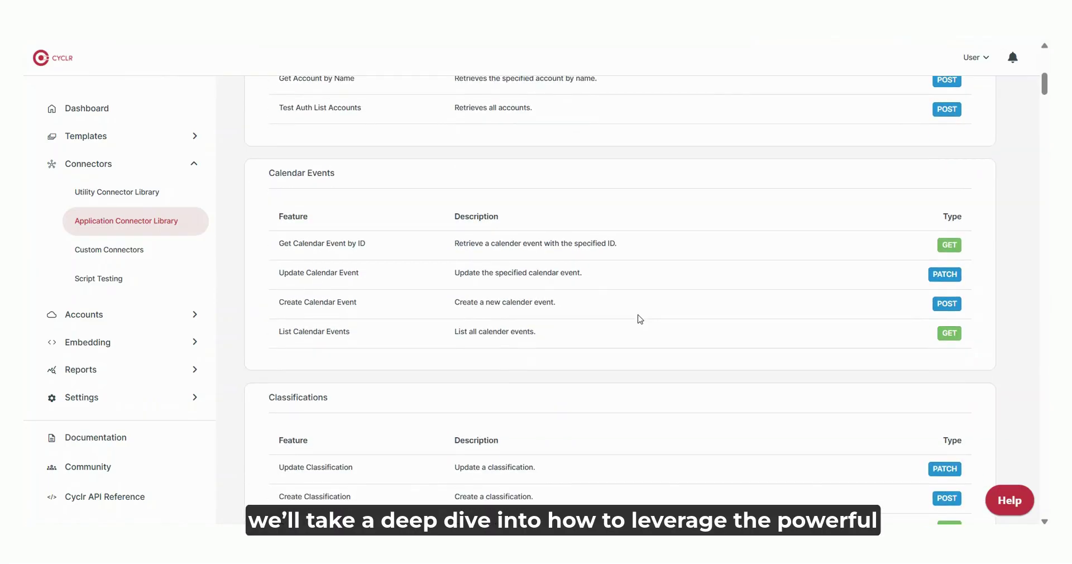
scroll(640, 319, down, 12)
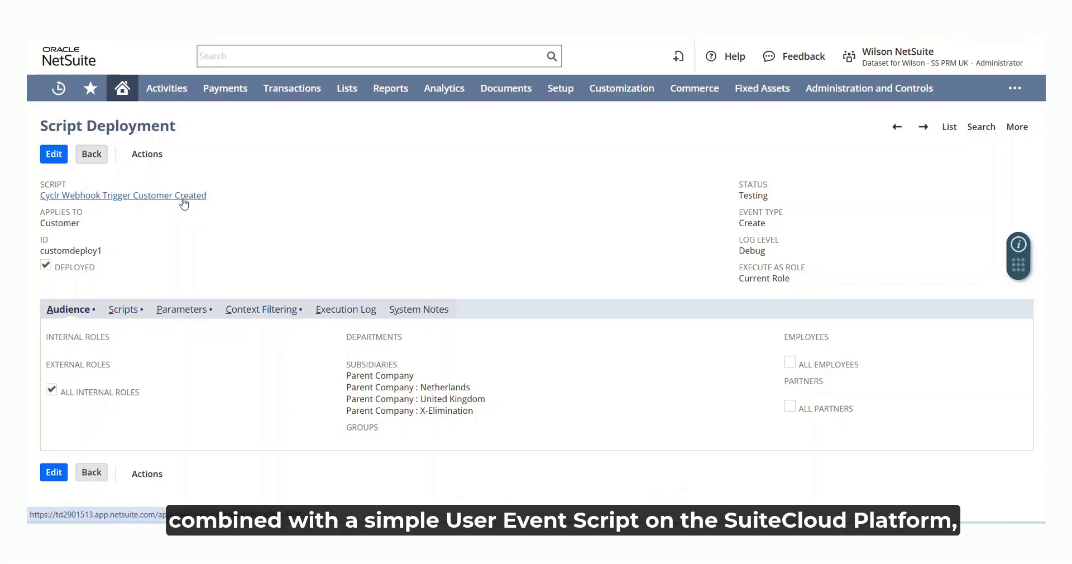
- View the Cyclr Webhook Trigger Customer Created script in NetSuite and the Test Customer ABC account in Salesforce
click(182, 204)
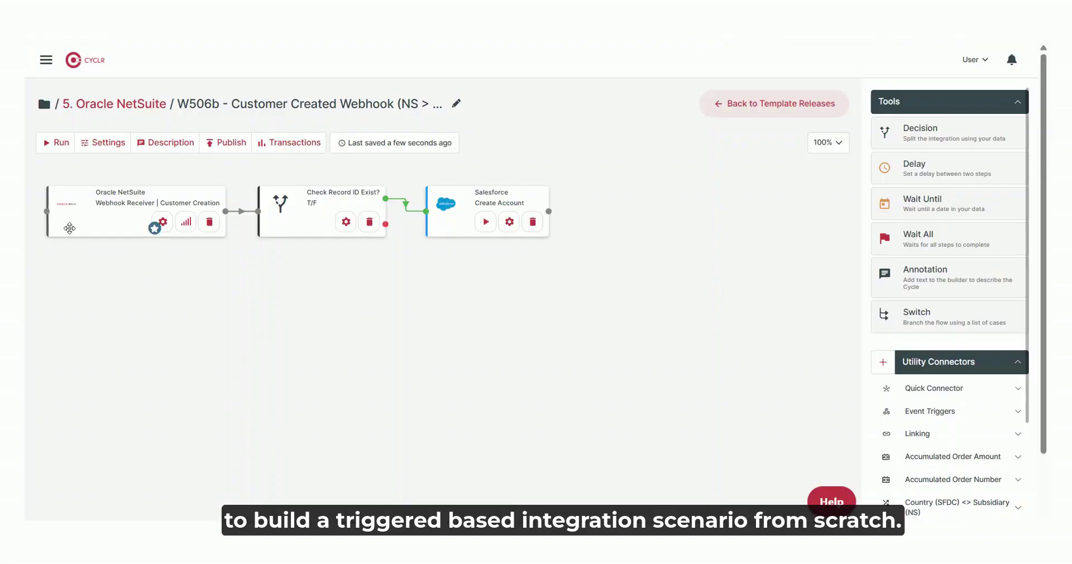
drag(69, 228, 70, 223)
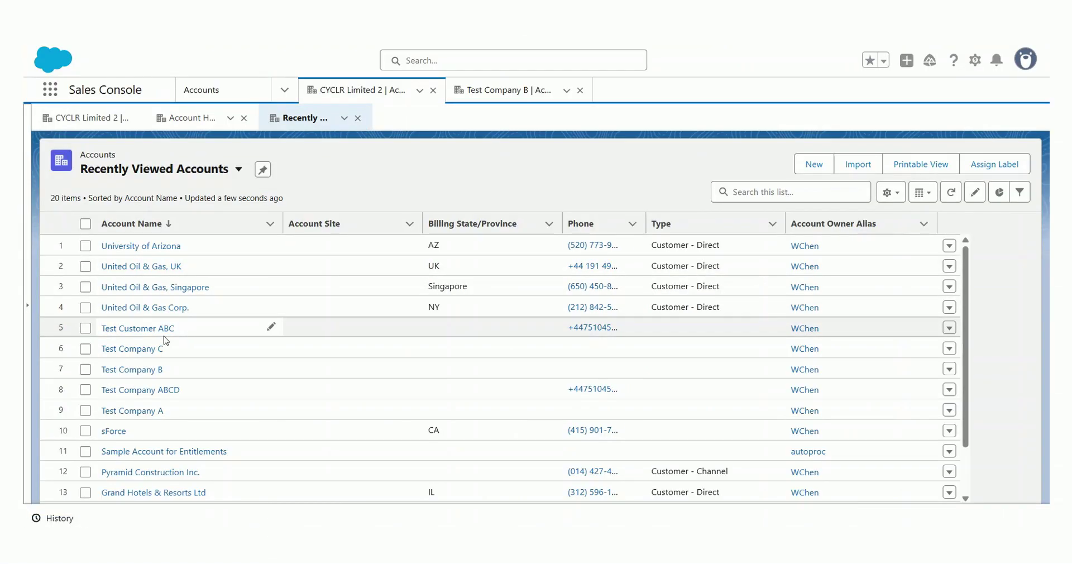
click(162, 332)
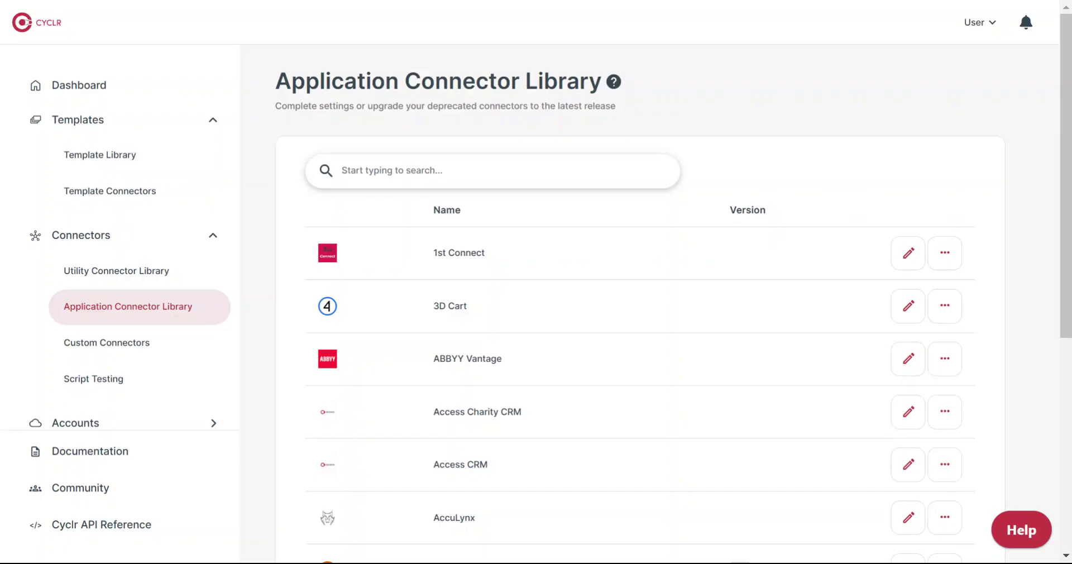
- Search the Application Connector Library for netsuite and open the methods of the Oracle NetSuite connector
text(netsuite)
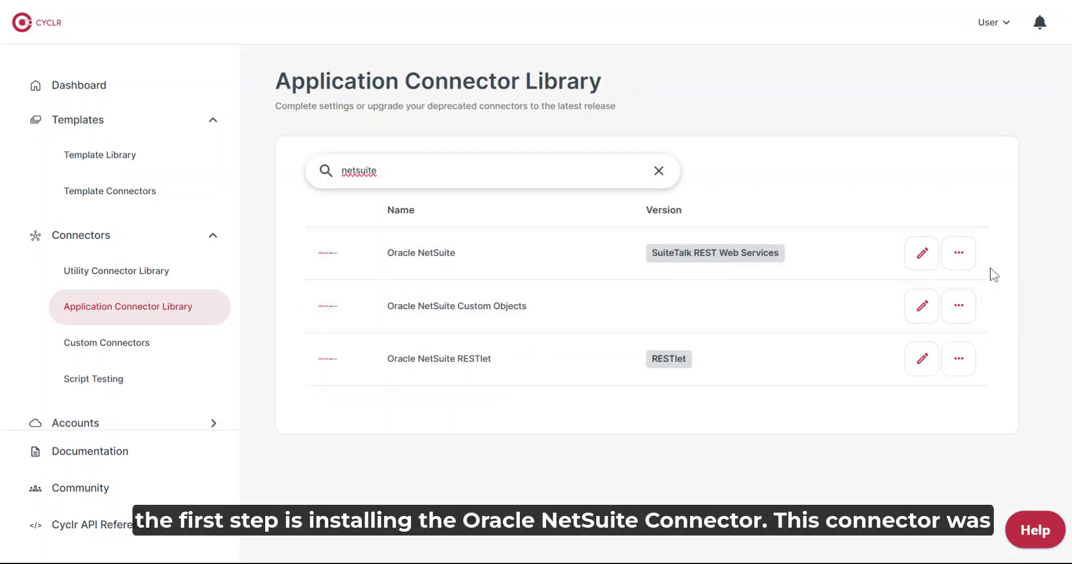
click(970, 265)
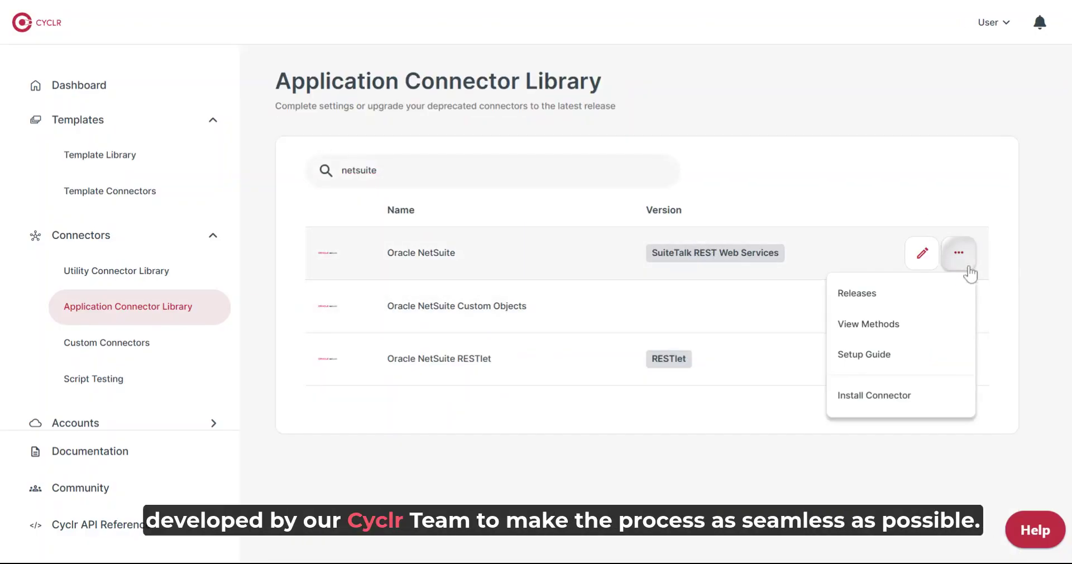
click(923, 327)
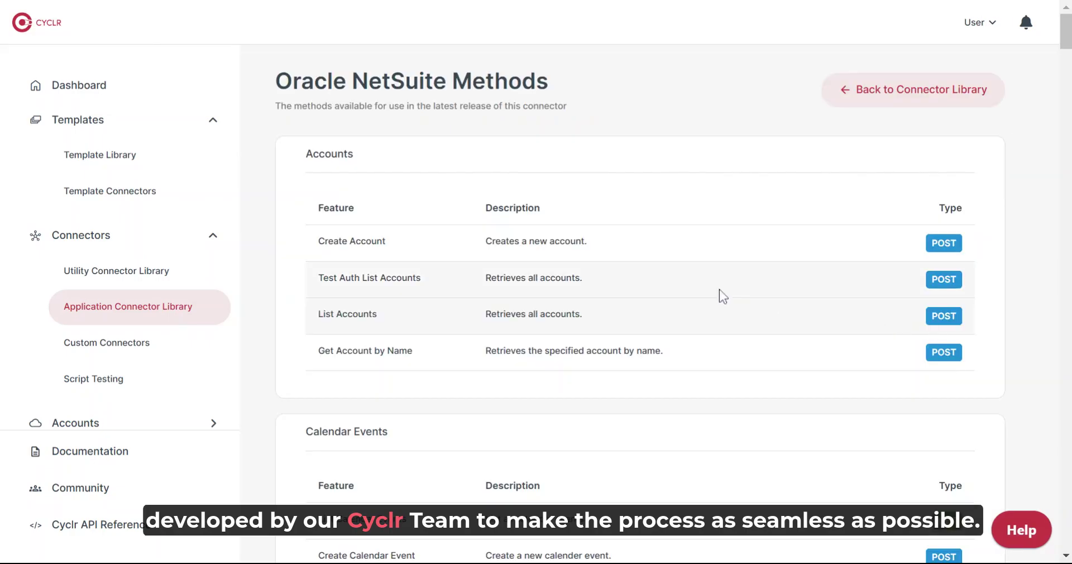
- Examine the Oracle NetSuite connector's available methods by category, from Accounts through Non Inventory Items
scroll(571, 266, down, 3)
scroll(574, 267, down, 9)
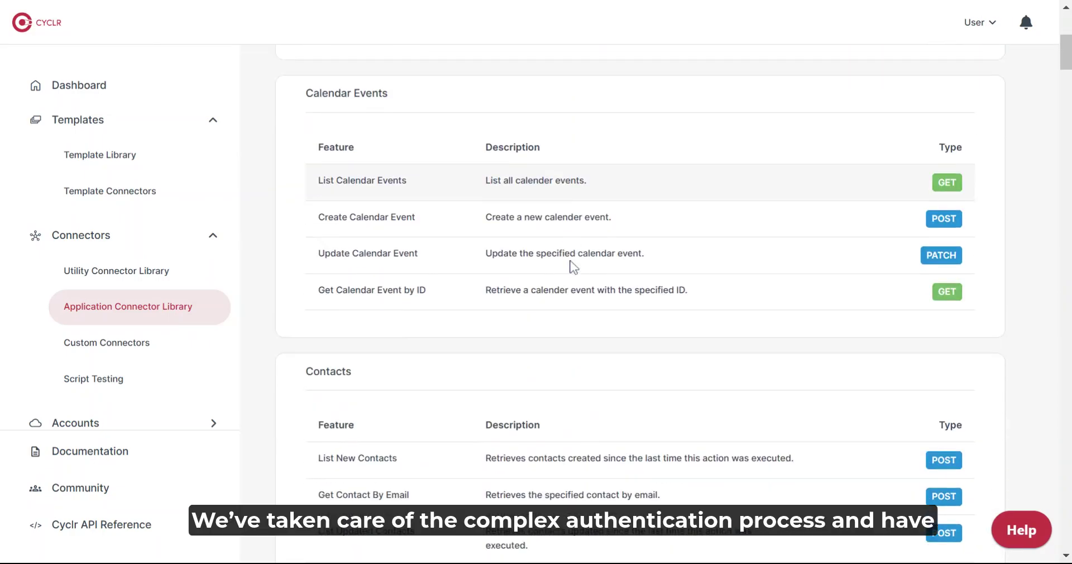
scroll(574, 267, down, 10)
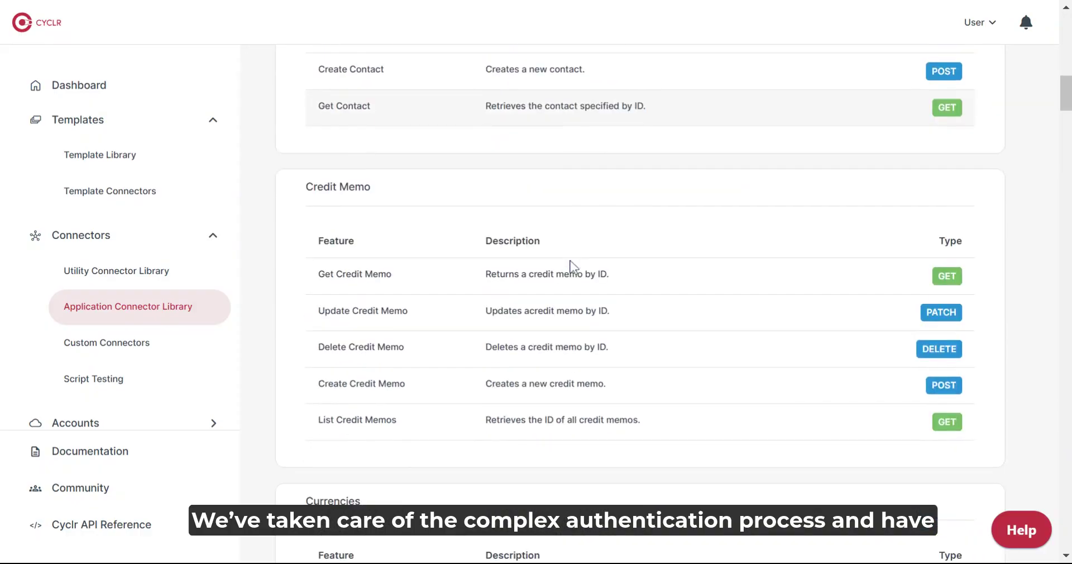
scroll(574, 267, down, 10)
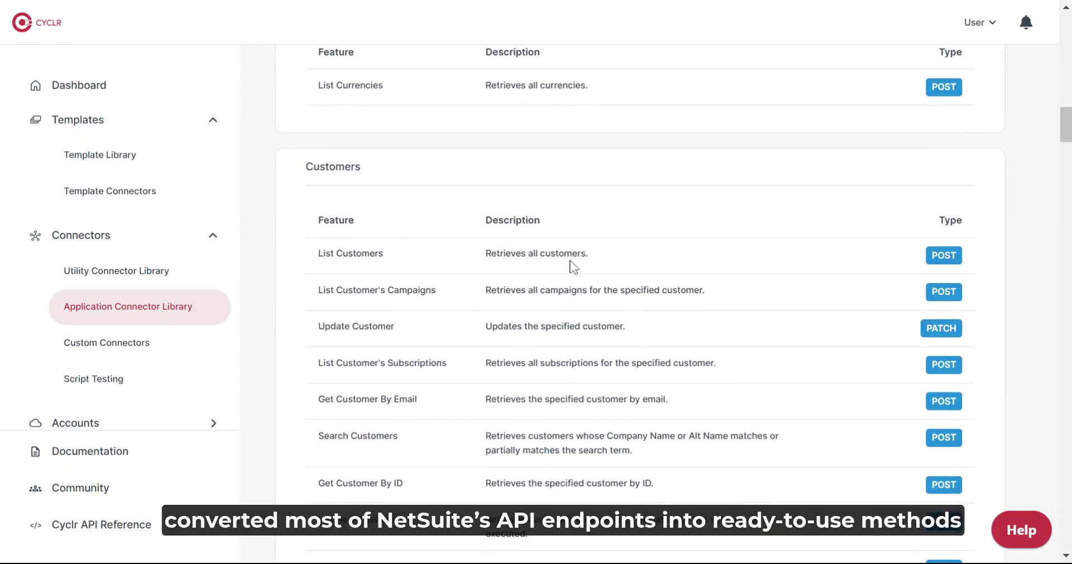
scroll(573, 267, down, 9)
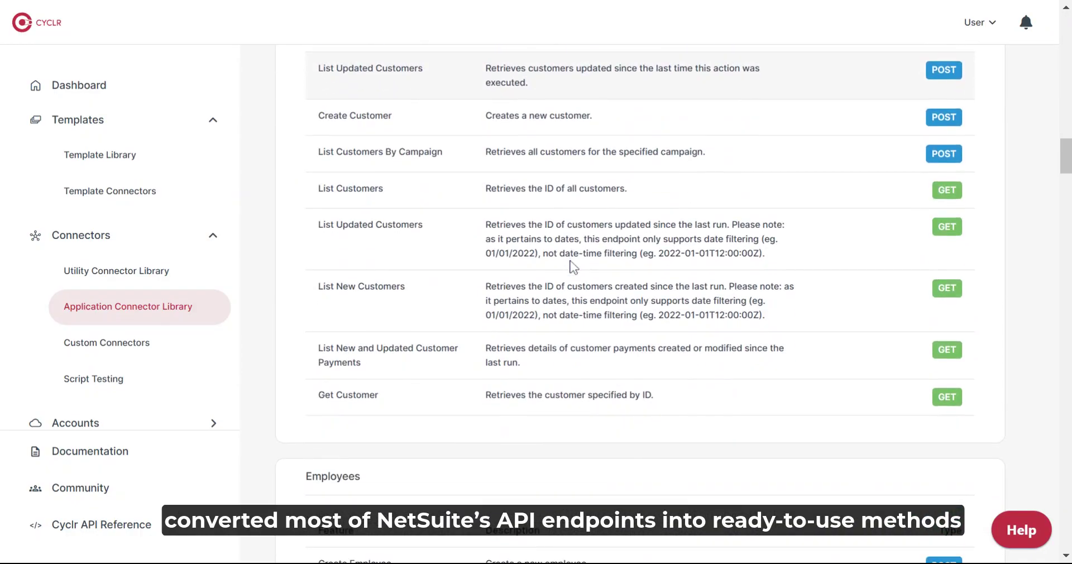
scroll(574, 267, down, 10)
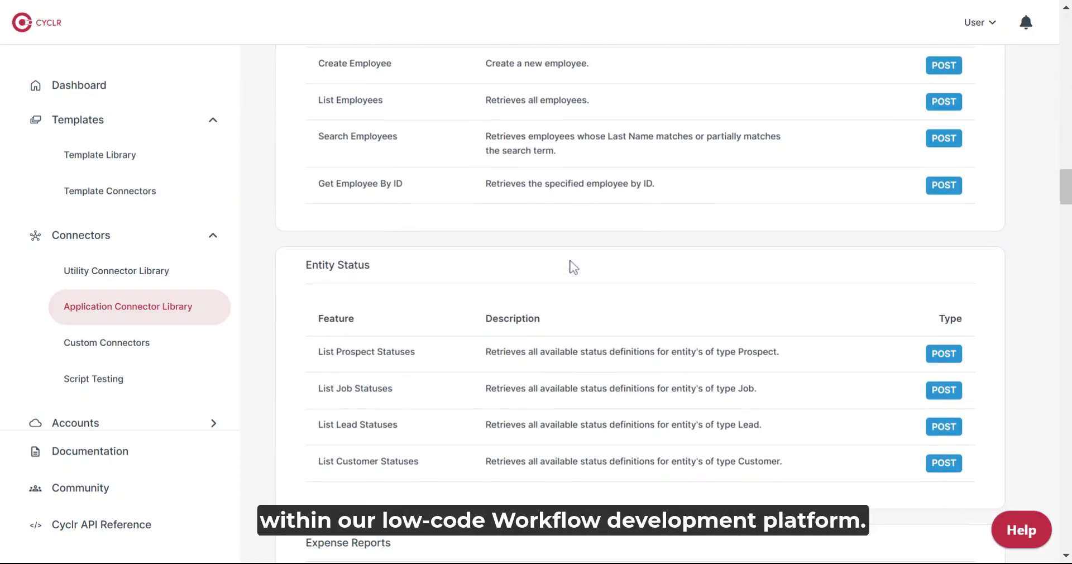
scroll(573, 267, down, 10)
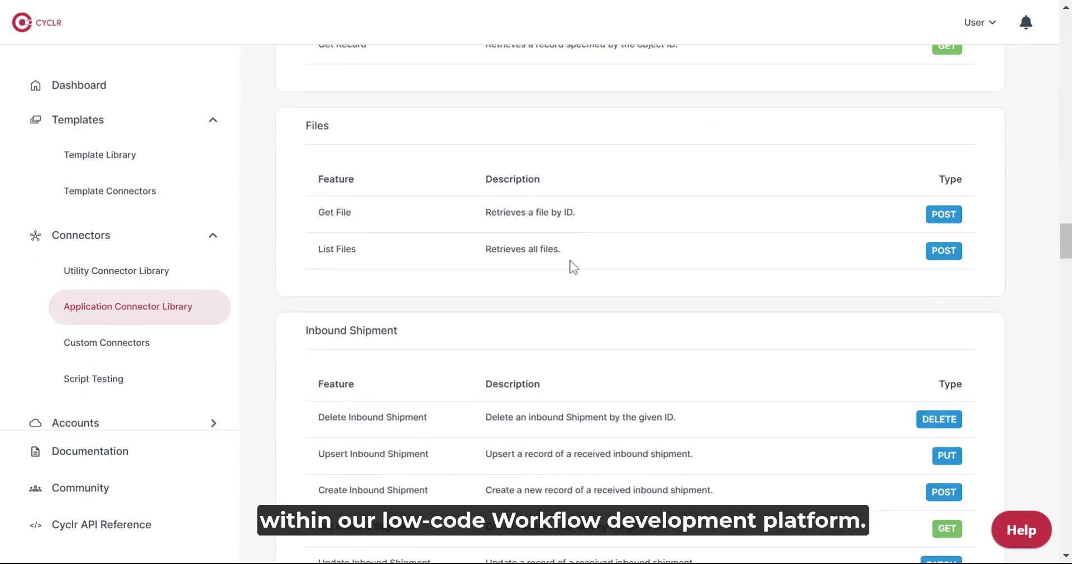
scroll(573, 267, down, 10)
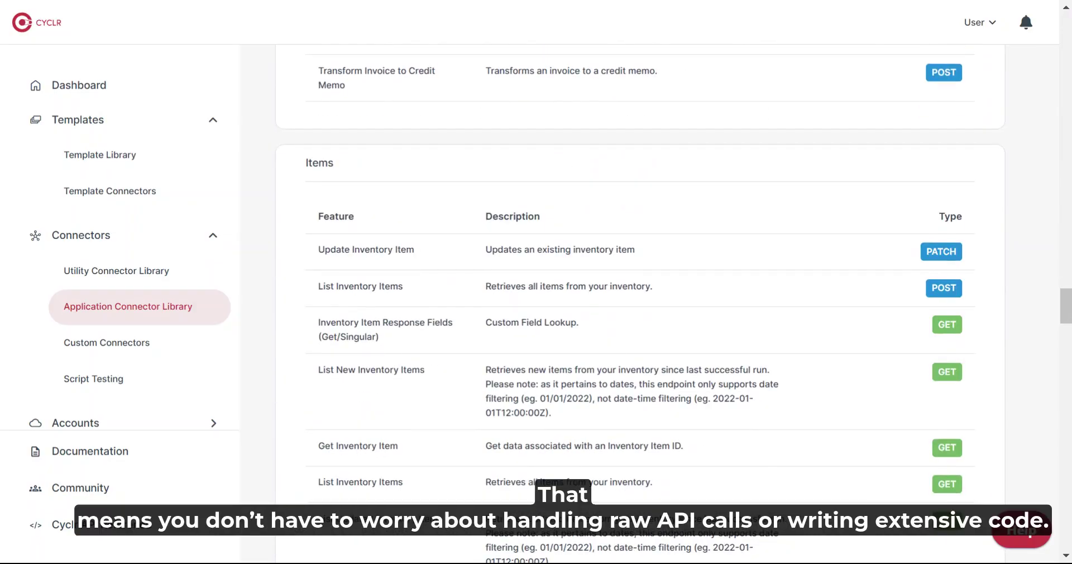
scroll(573, 267, down, 10)
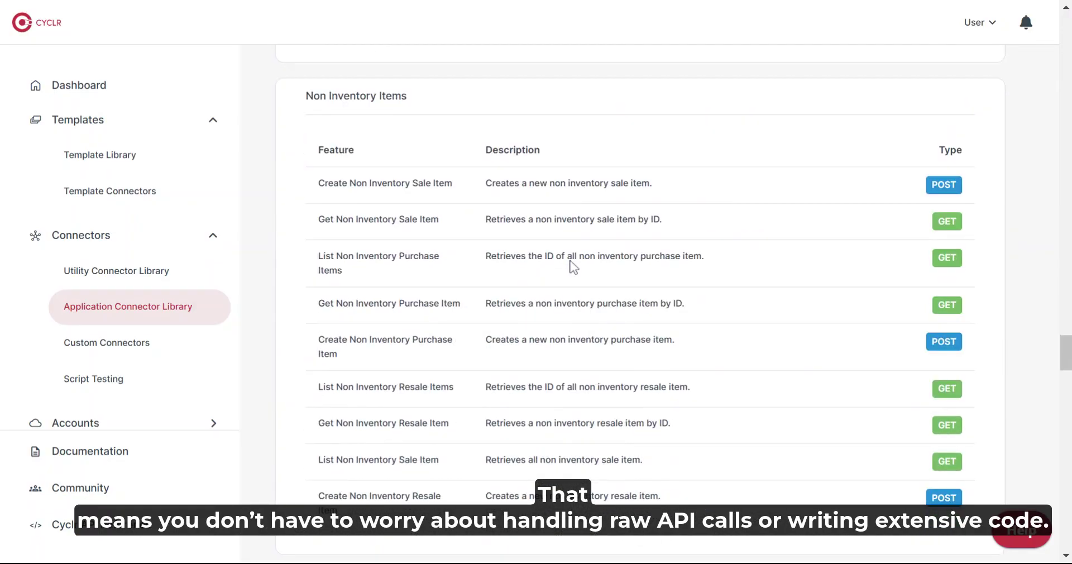
scroll(570, 265, down, 6)
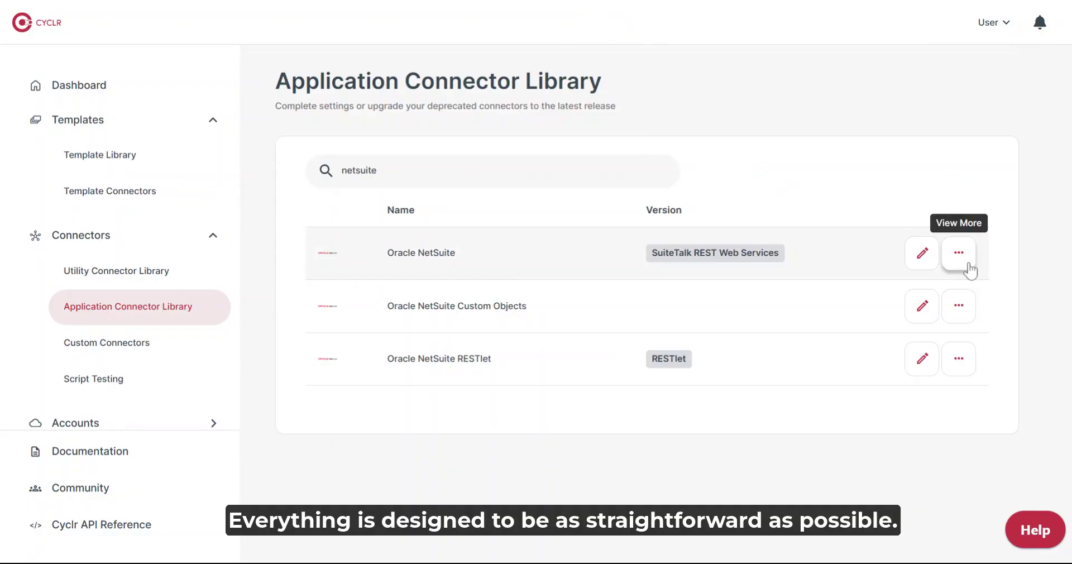
- Start installing the Oracle NetSuite connector under the name Oracle NetSuite and proceed to its account credential fields
click(969, 265)
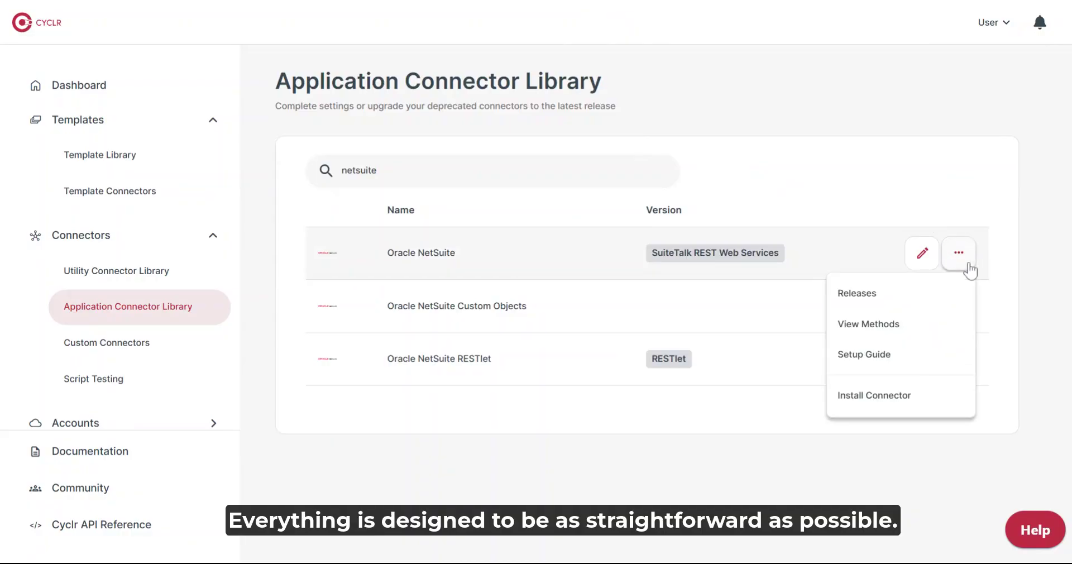
click(911, 406)
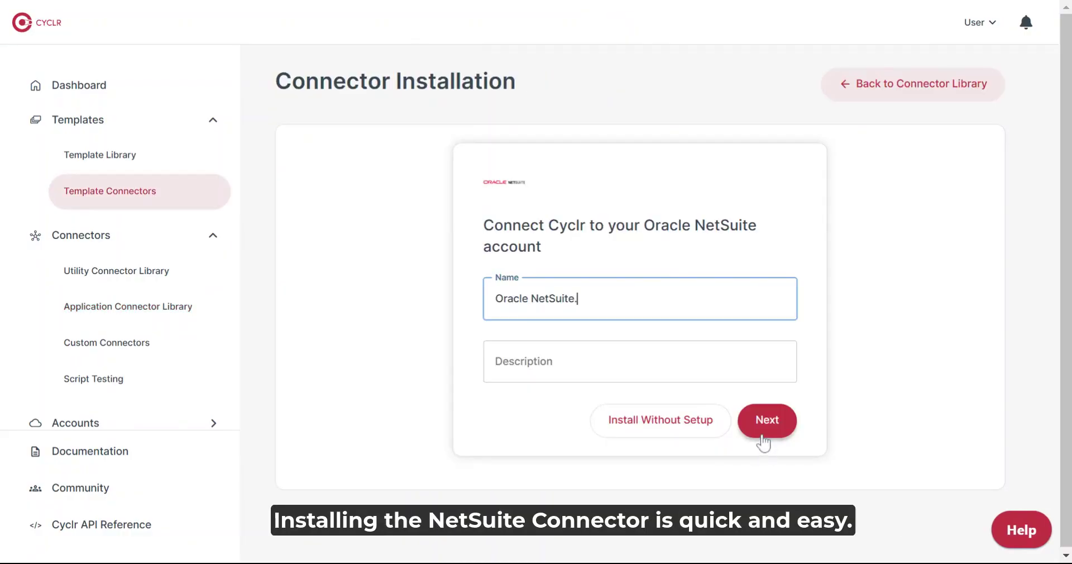
click(765, 430)
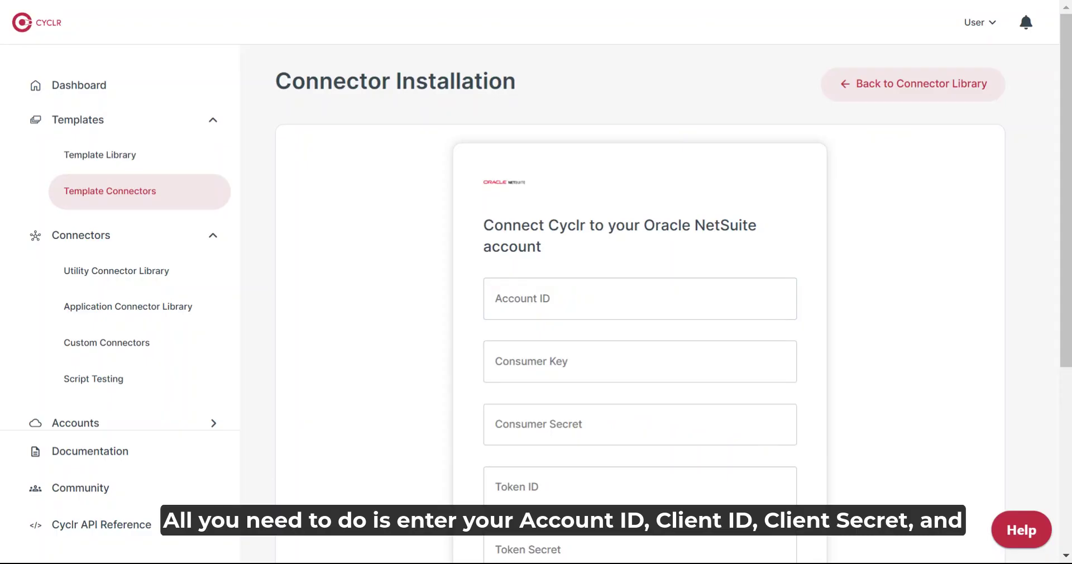
scroll(640, 308, down, 3)
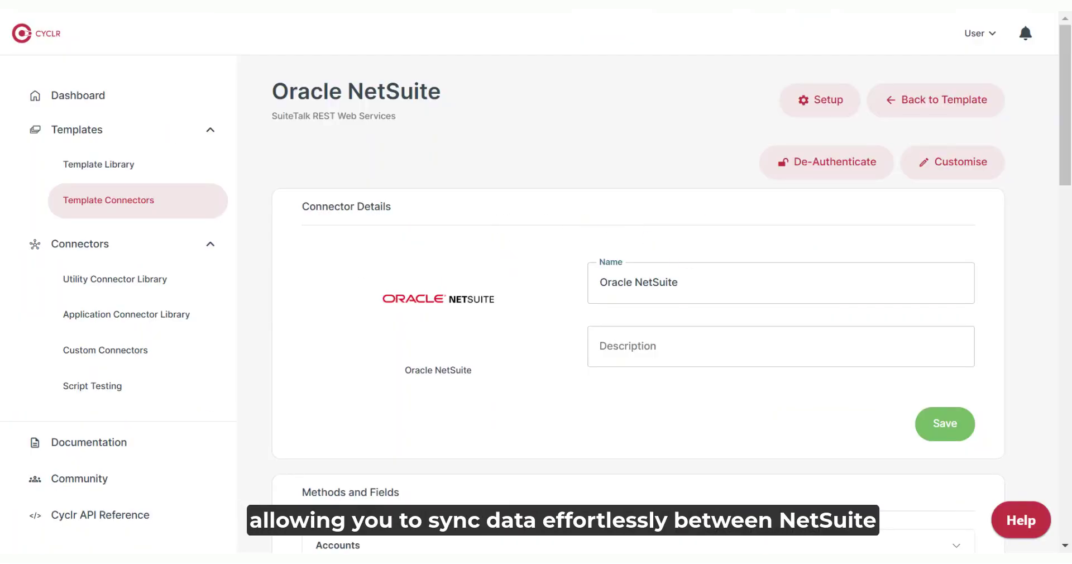
- Look through the method categories of the installed Oracle NetSuite connector
scroll(792, 301, down, 9)
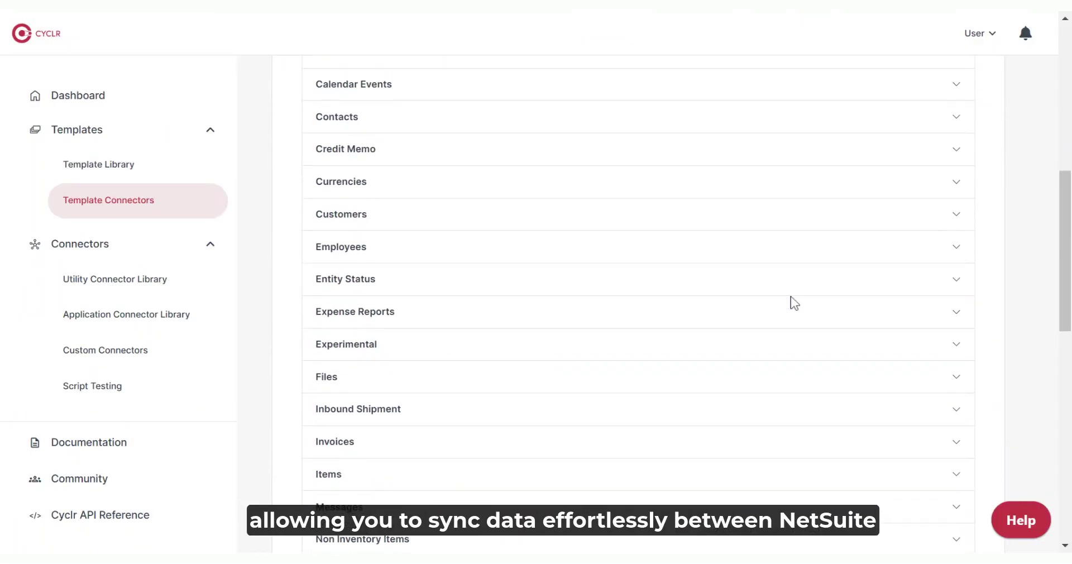
scroll(791, 300, down, 2)
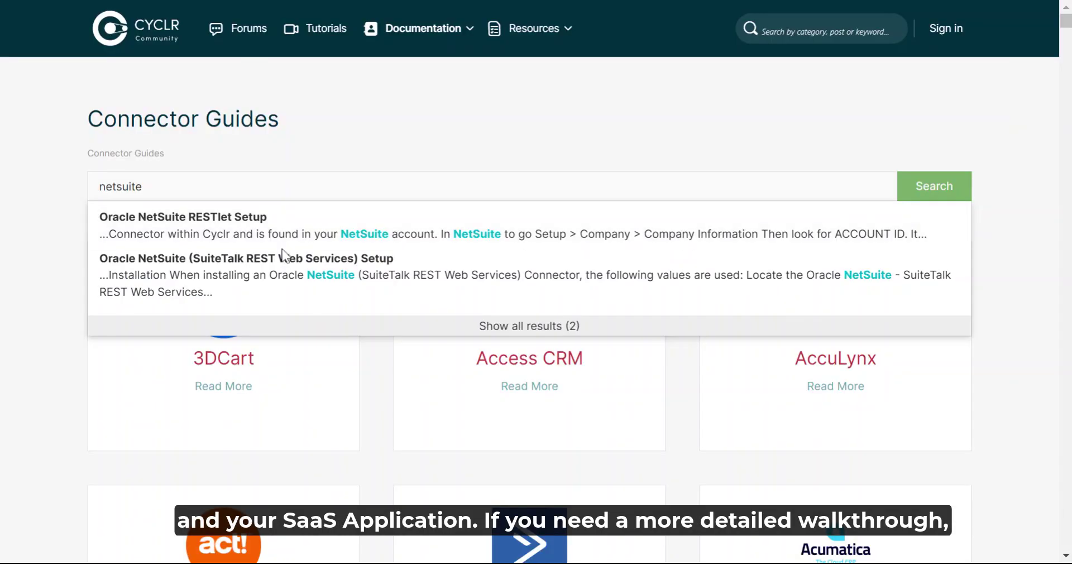
- Open the Oracle NetSuite (SuiteTalk REST Web Services) Setup guide in the Connector Guides and read its instructions
click(282, 280)
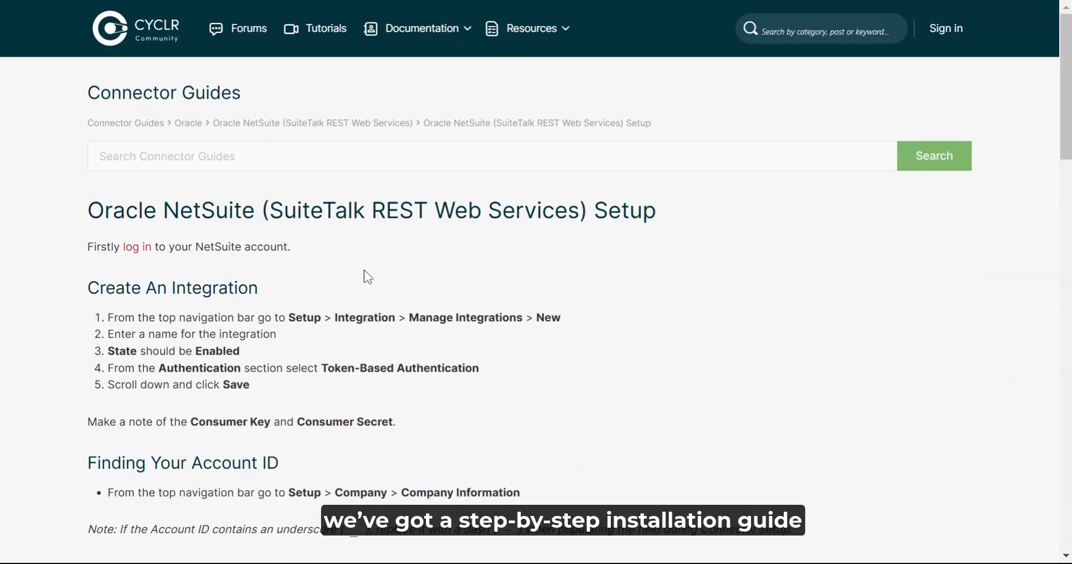
scroll(366, 274, down, 3)
scroll(368, 277, down, 10)
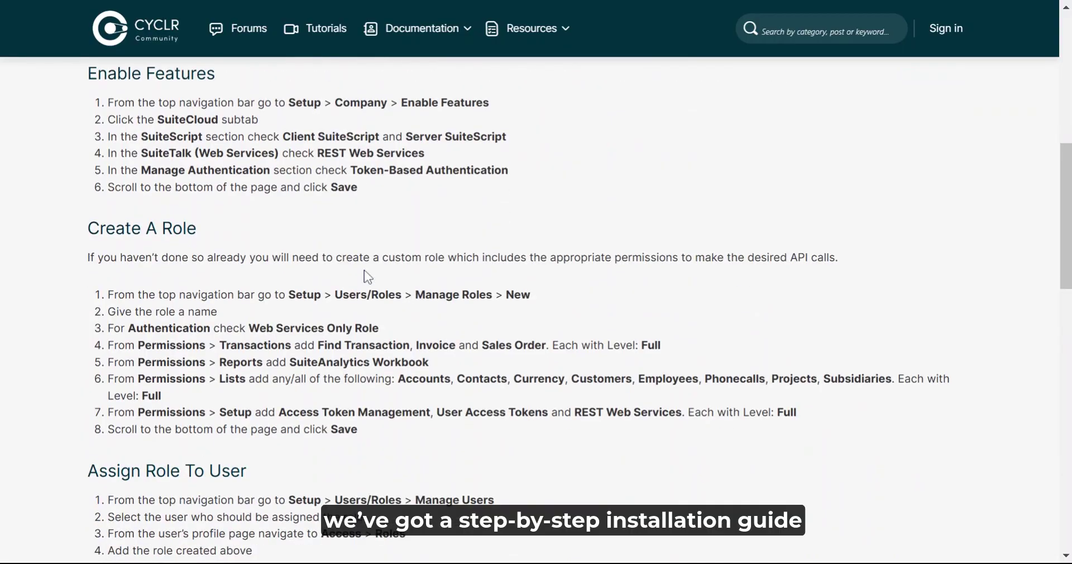
scroll(366, 277, down, 8)
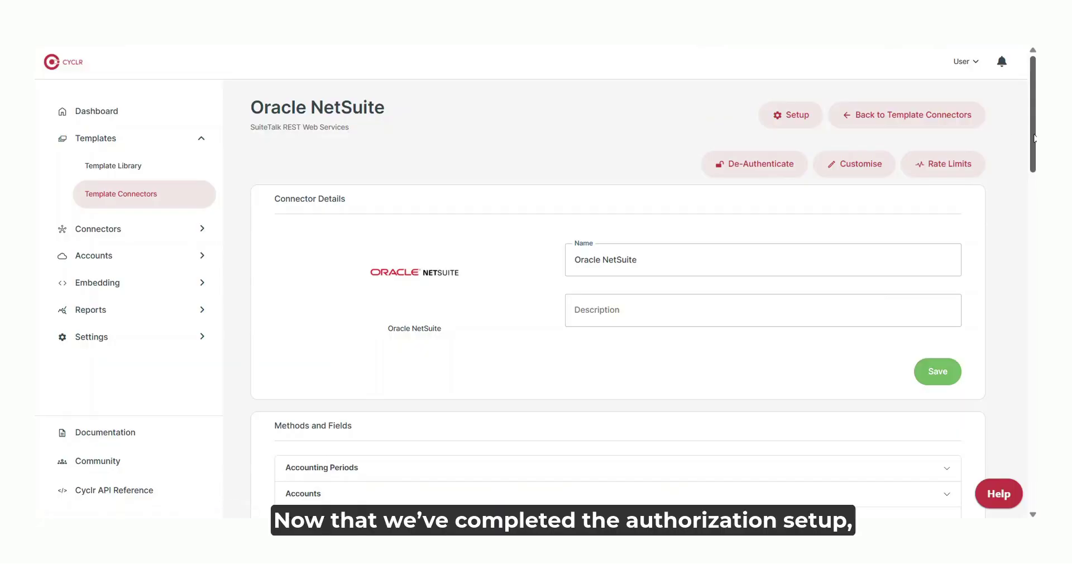
- Copy the connector's Webhooks category as a custom object named Customer Creation and expand the new category
drag(1035, 139, 1027, 478)
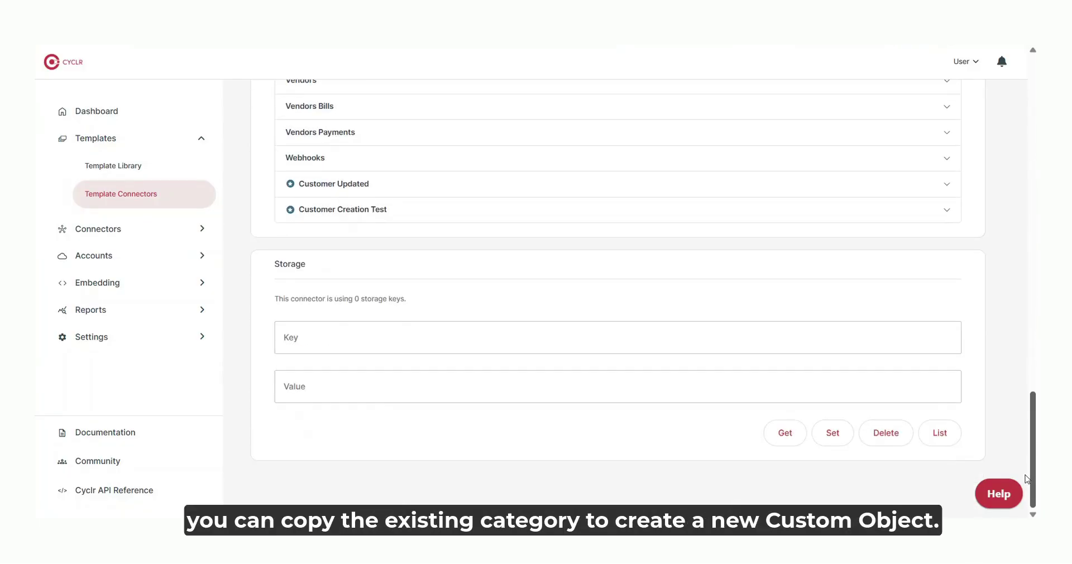
click(949, 168)
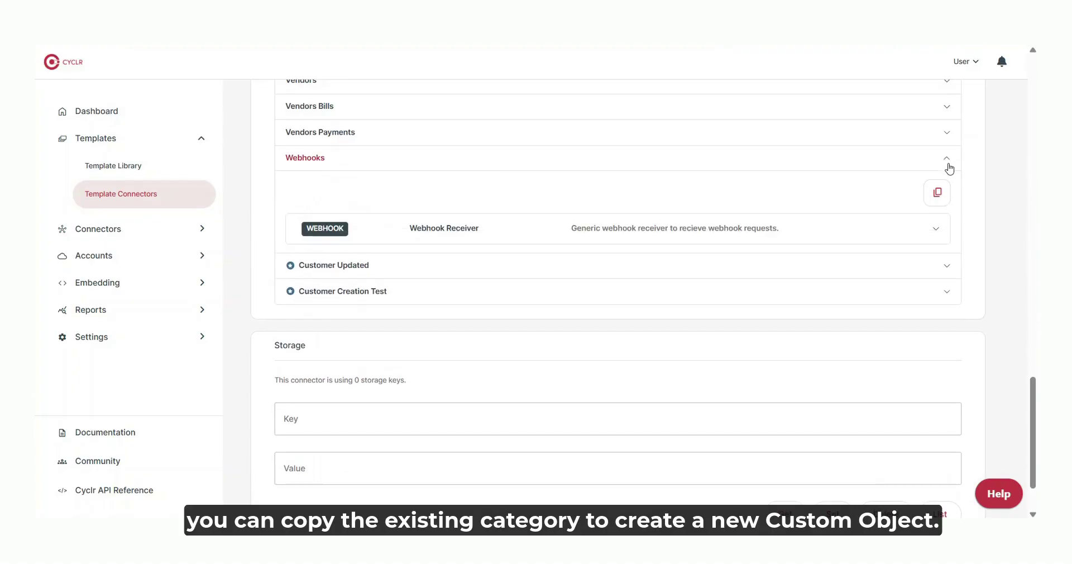
click(938, 195)
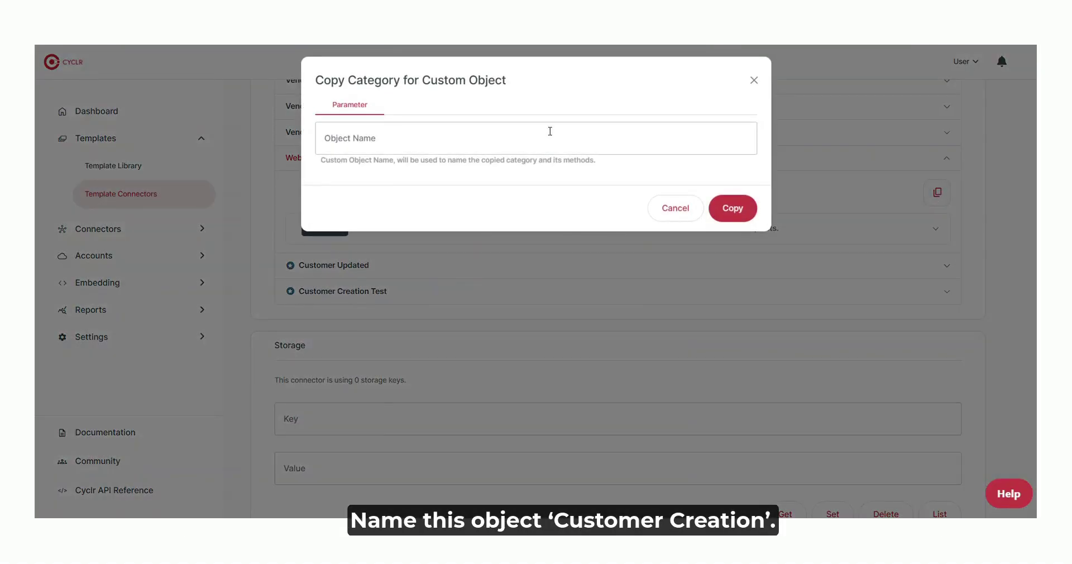
click(498, 144)
text(Customer Creation)
click(725, 208)
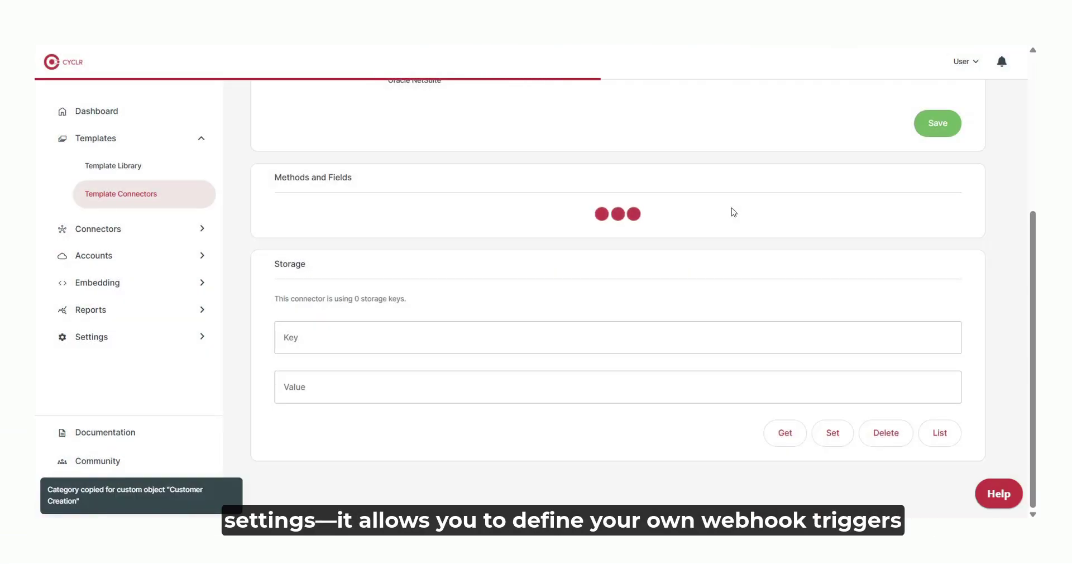
scroll(695, 250, down, 20)
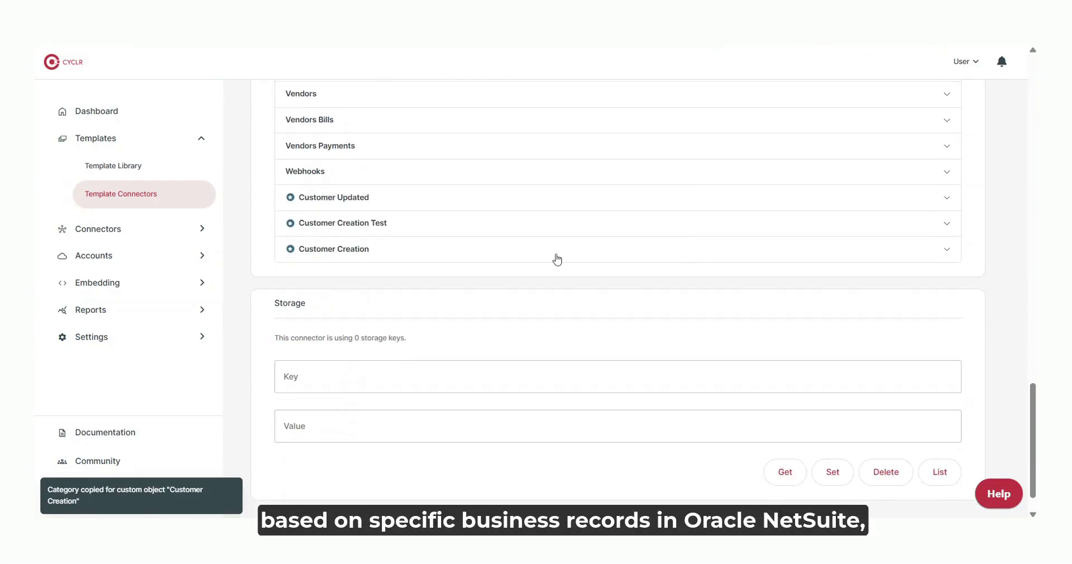
click(457, 259)
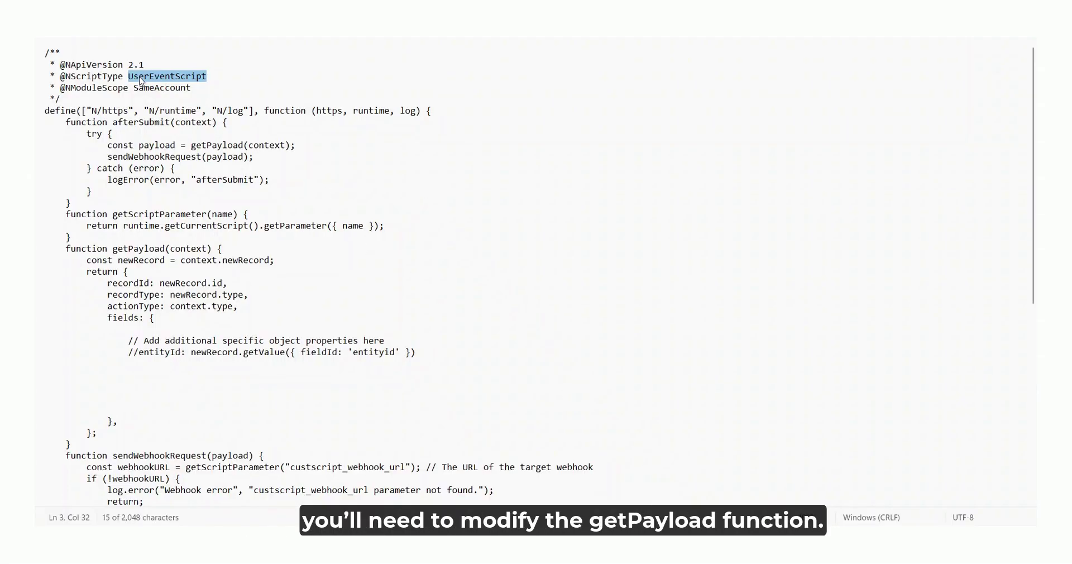
- Add companyname, email and phone values to the getPayload fields of the script, and look up the Company Name field ID in NetSuite
click(90, 372)
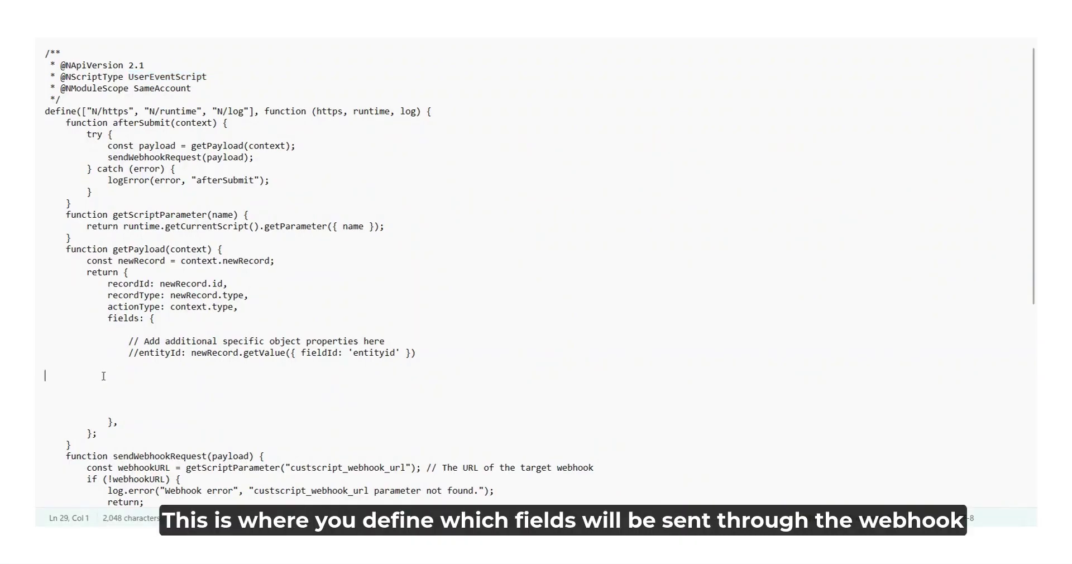
scroll(103, 375, down, 2)
key(ctrl+v)
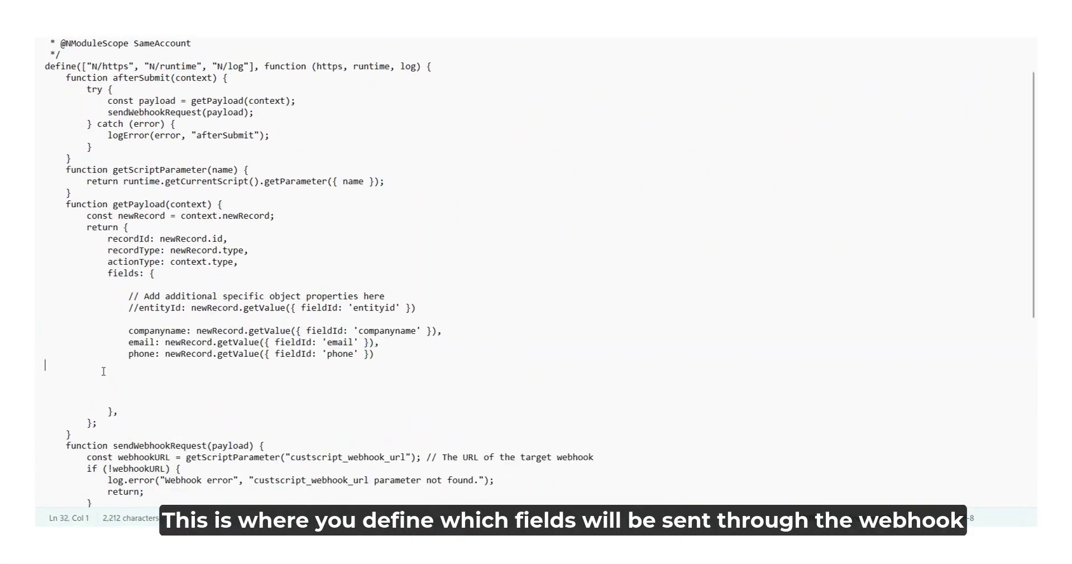
drag(391, 356, 44, 332)
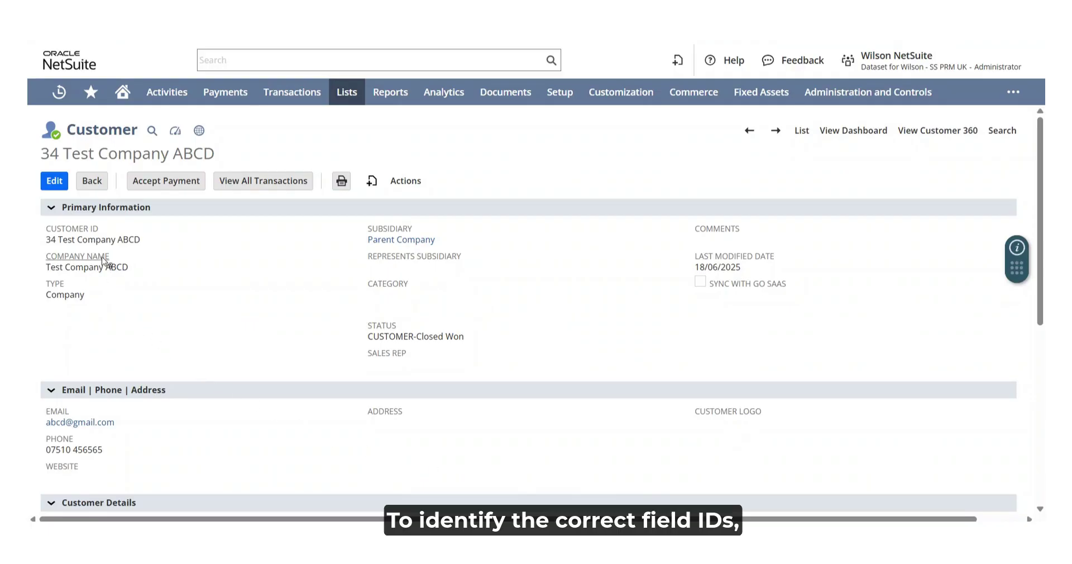
click(105, 258)
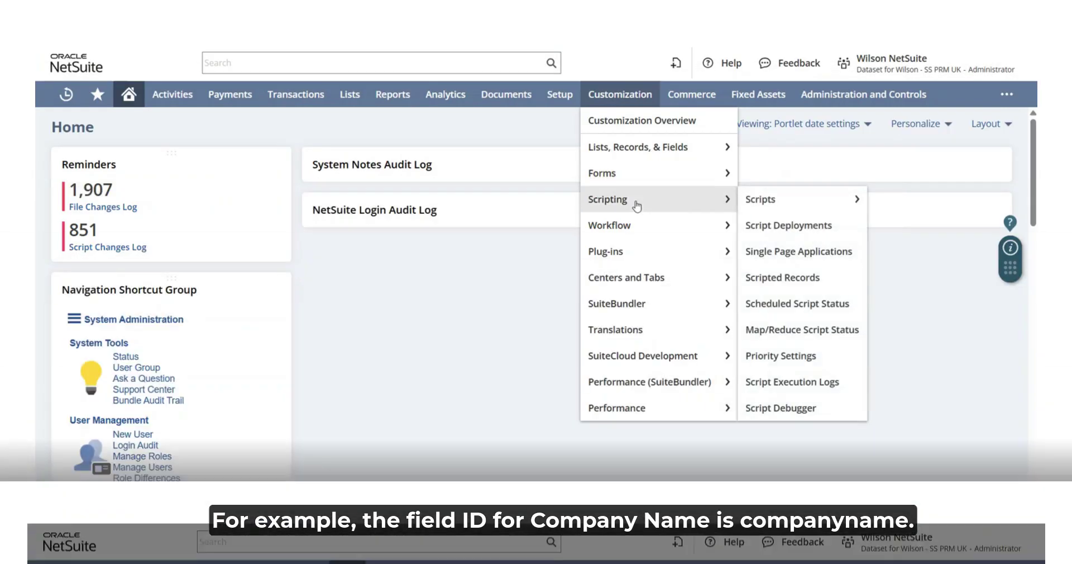
- Upload Cyclr_General_webhook_Customer_Creation.js to SuiteScripts, overwriting the existing file, and save its script record as CYCLR Webhook Trigger Customer Creation
mouse_move(756, 198)
click(881, 198)
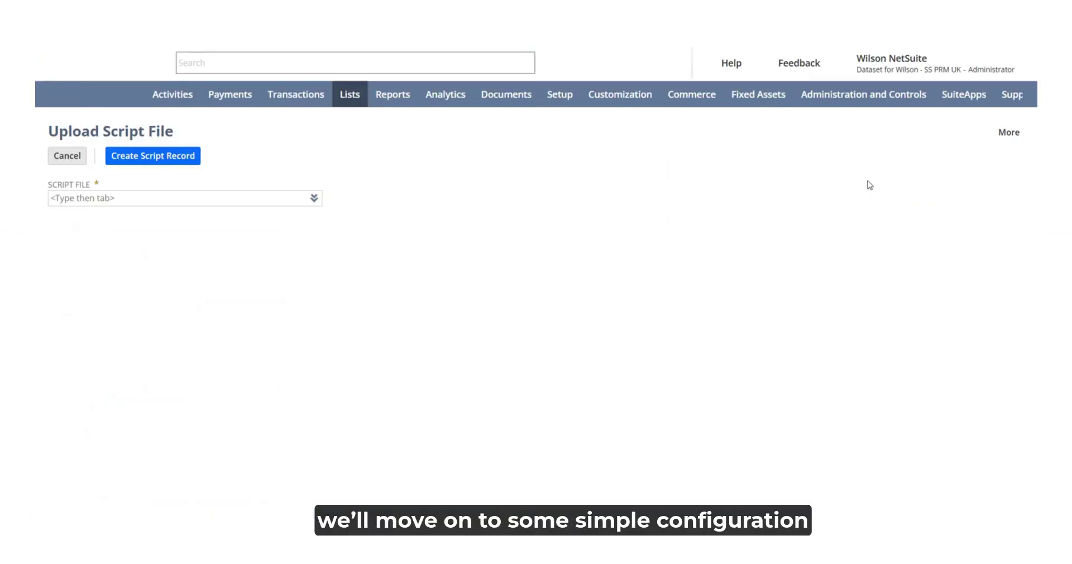
click(329, 199)
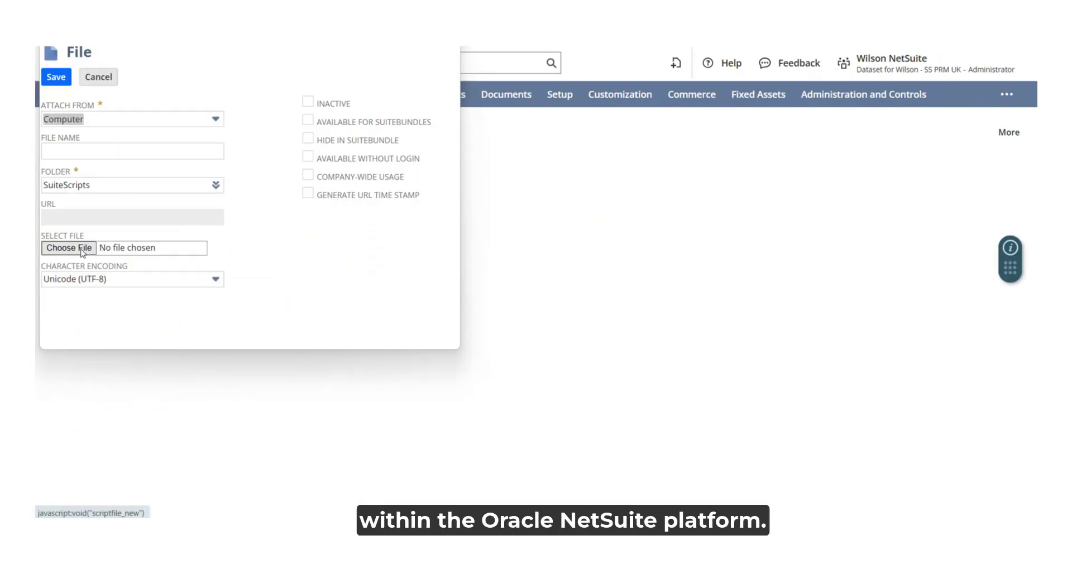
click(68, 248)
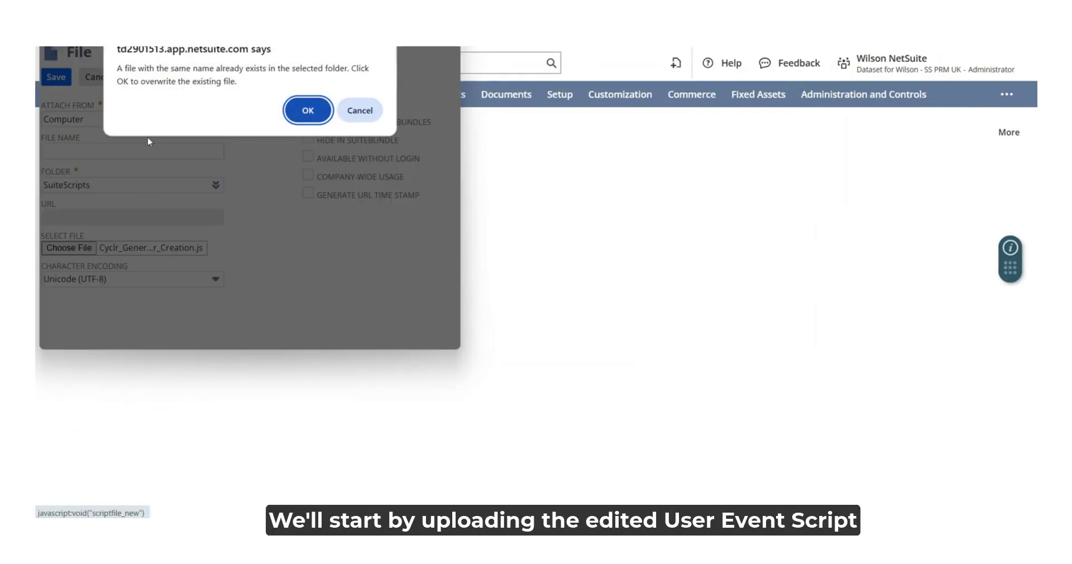
click(306, 108)
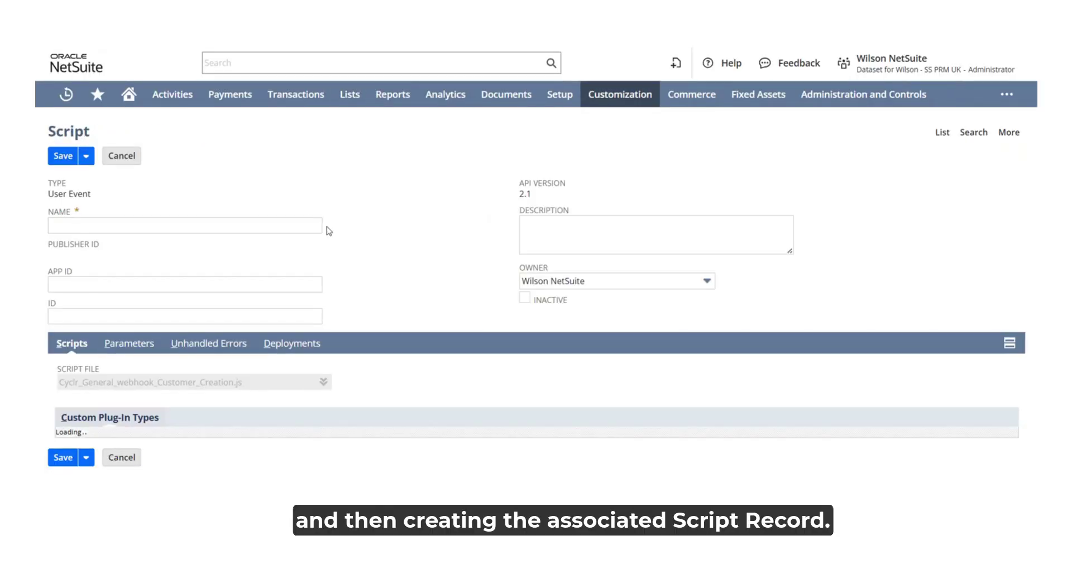
click(249, 229)
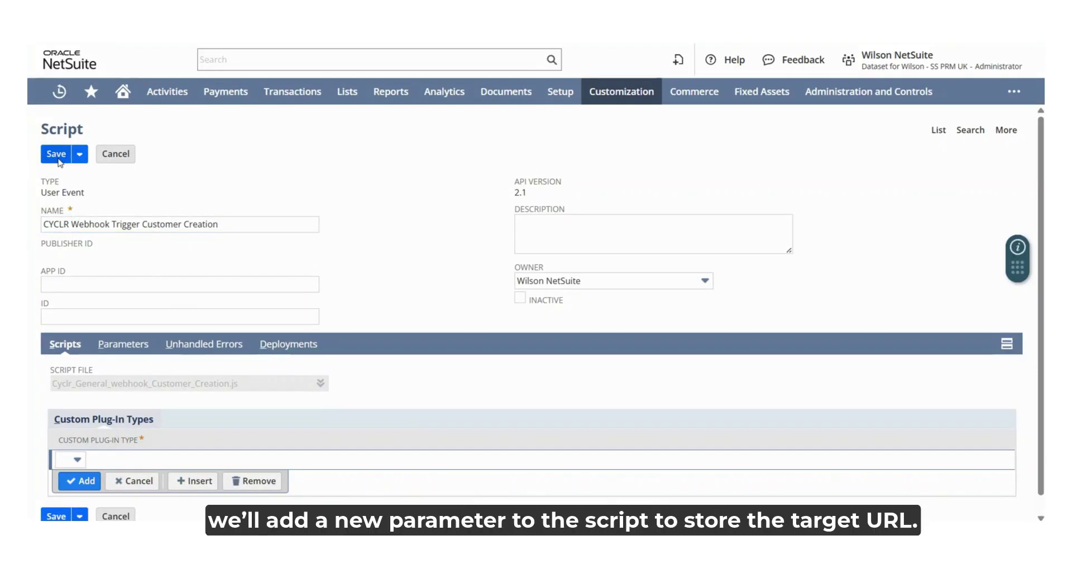
click(56, 155)
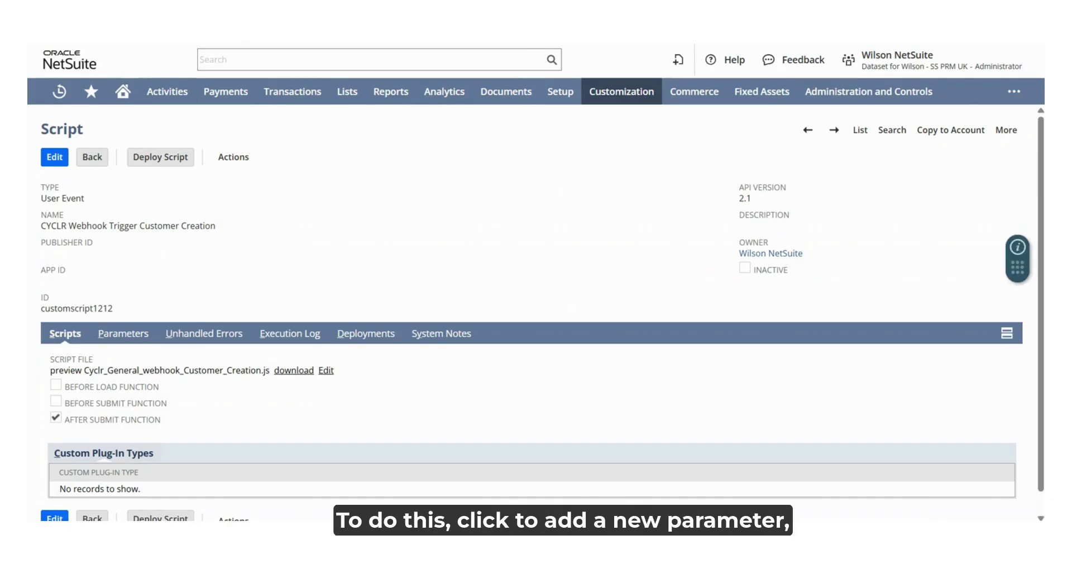
- Add a script parameter labelled Webhook URL with the ID _webhook_url and the type Hyperlink
click(123, 333)
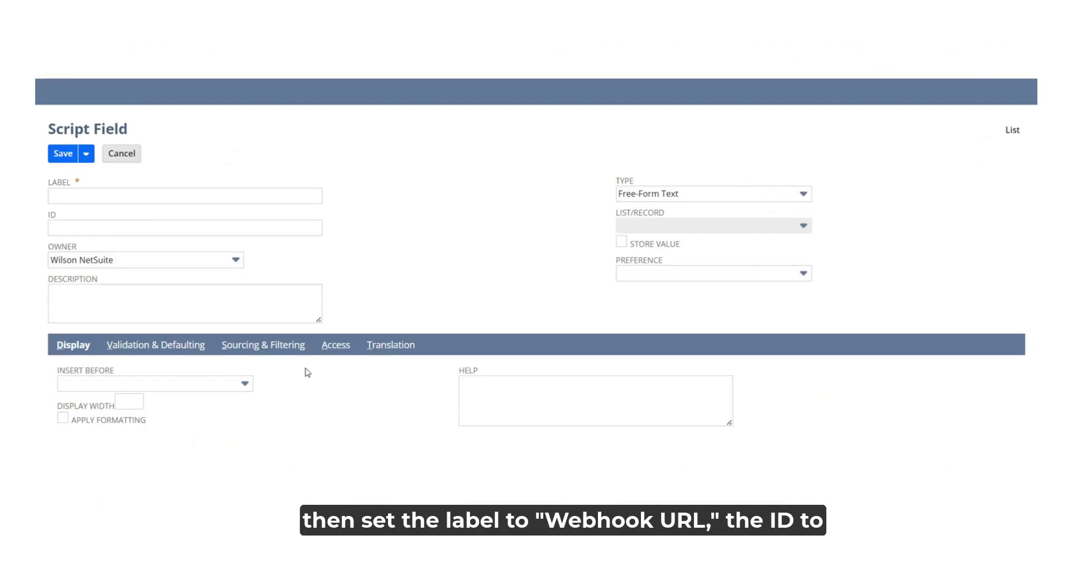
click(141, 193)
text(Webhook)
click(85, 222)
text(_webhook_url)
click(345, 269)
click(637, 194)
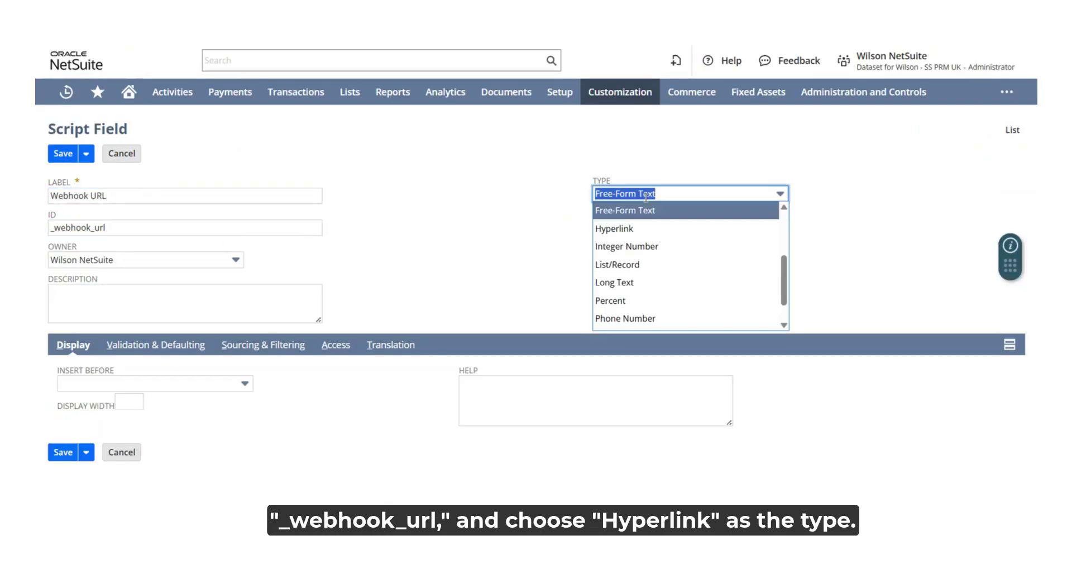
scroll(646, 247, down, 1)
scroll(646, 247, up, 3)
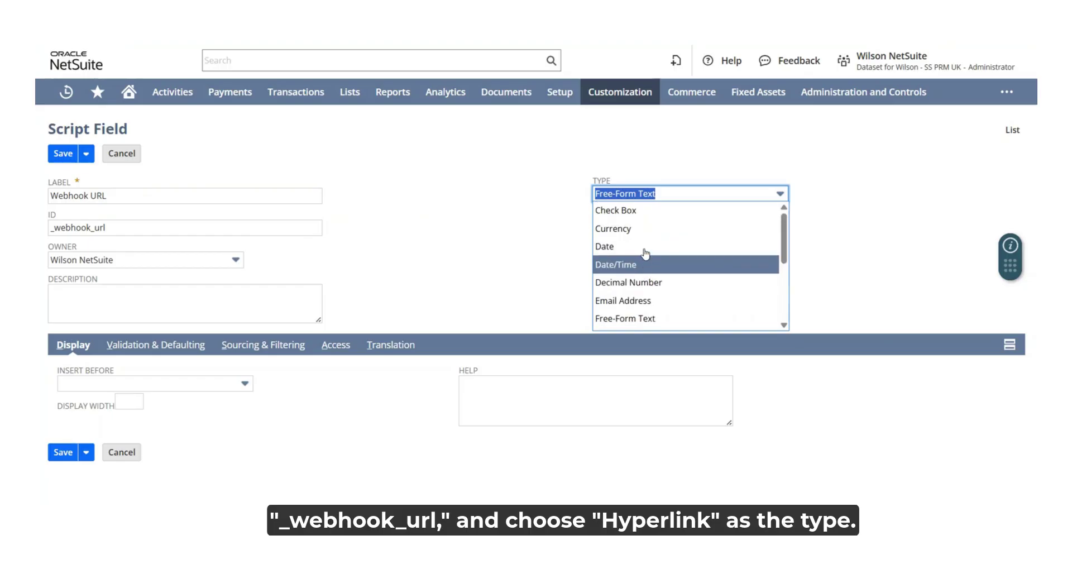
scroll(647, 262, down, 2)
click(648, 272)
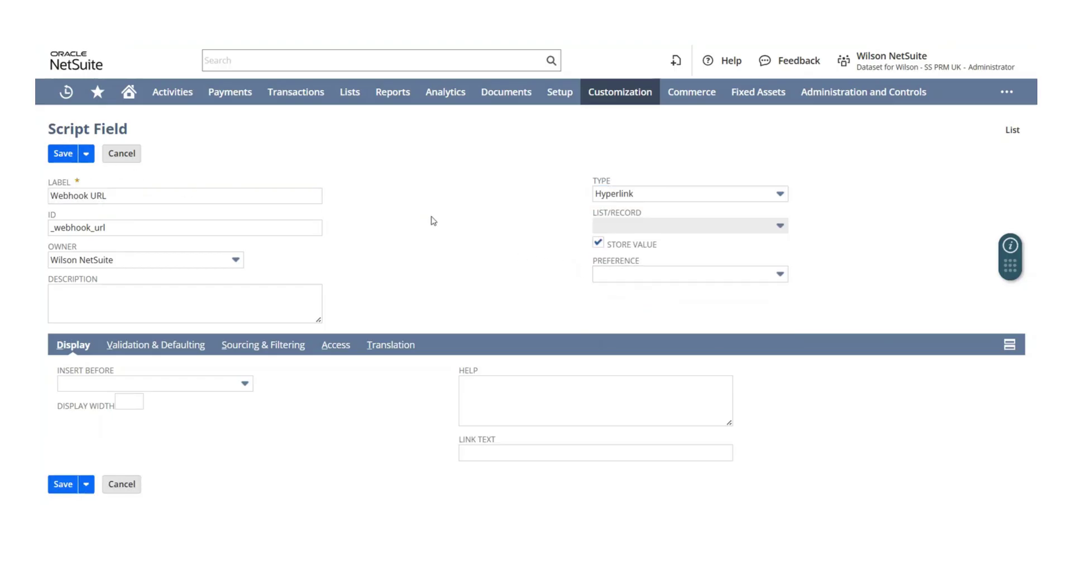
click(141, 391)
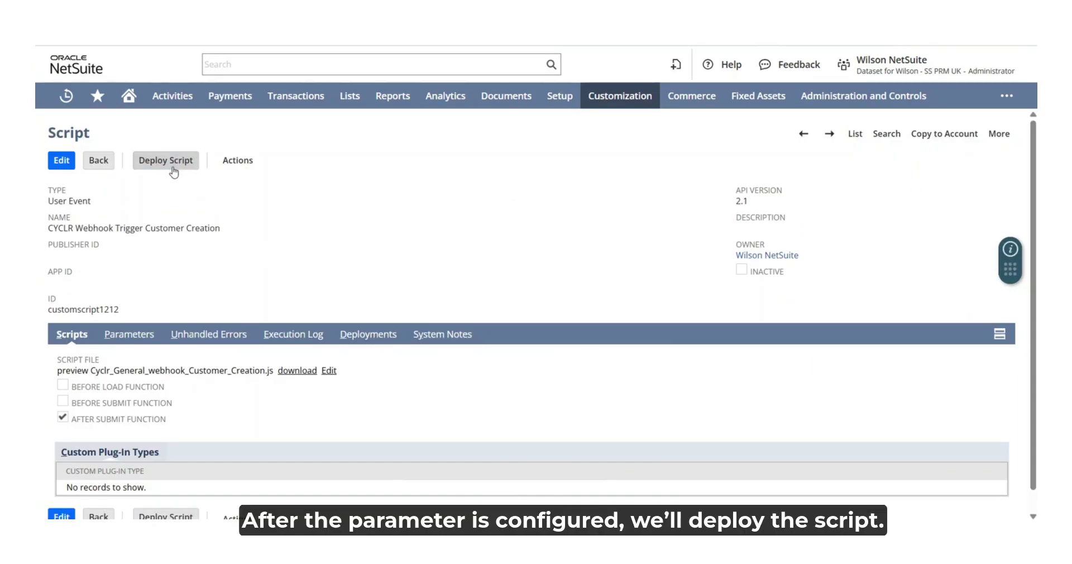
- Start a deployment of the script that applies to the Customer record with the event type Create
click(173, 101)
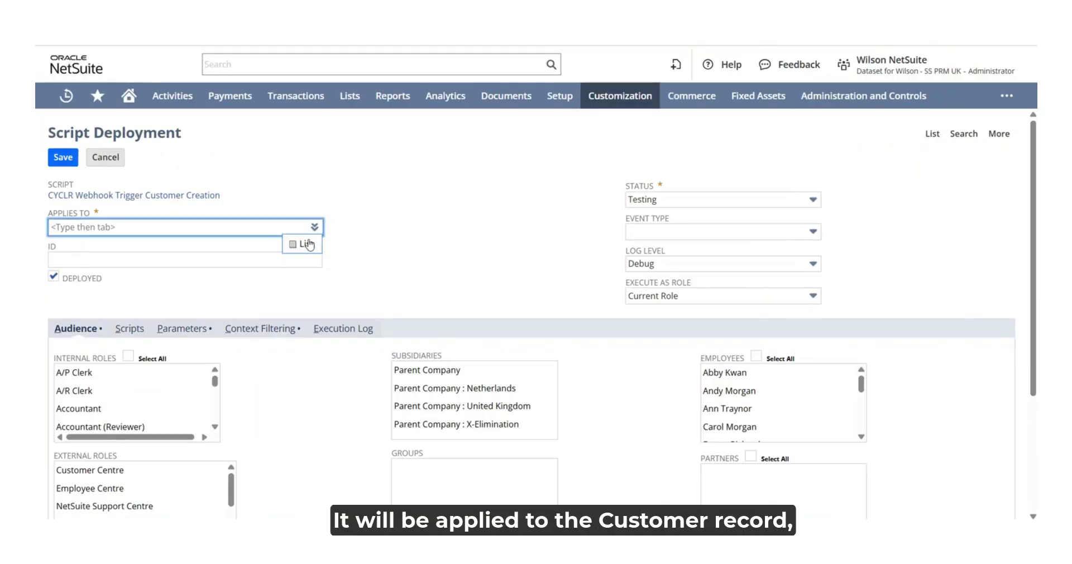
click(314, 226)
text(CUsto)
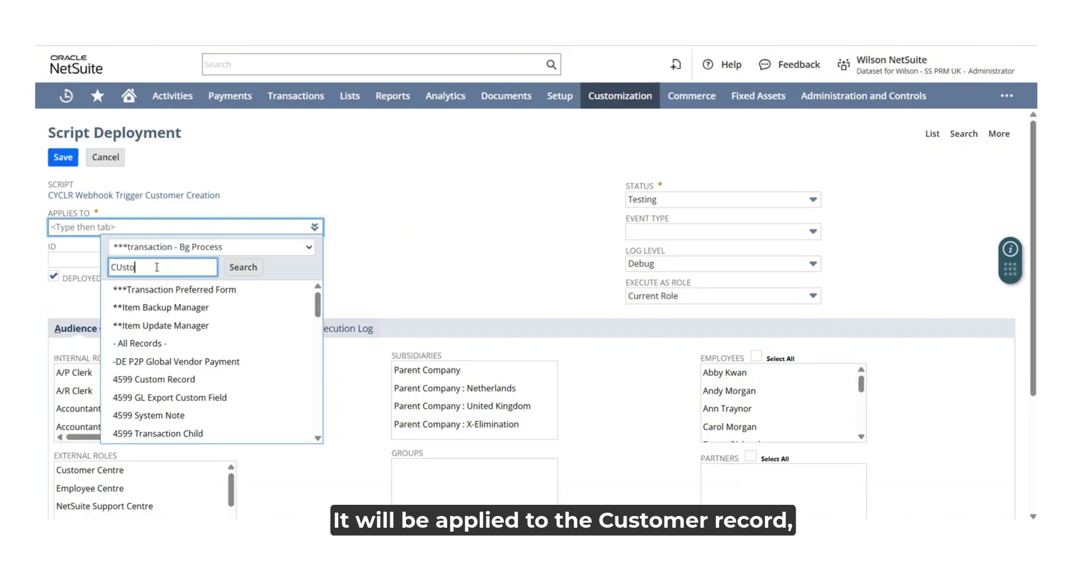
text(mer)
click(240, 272)
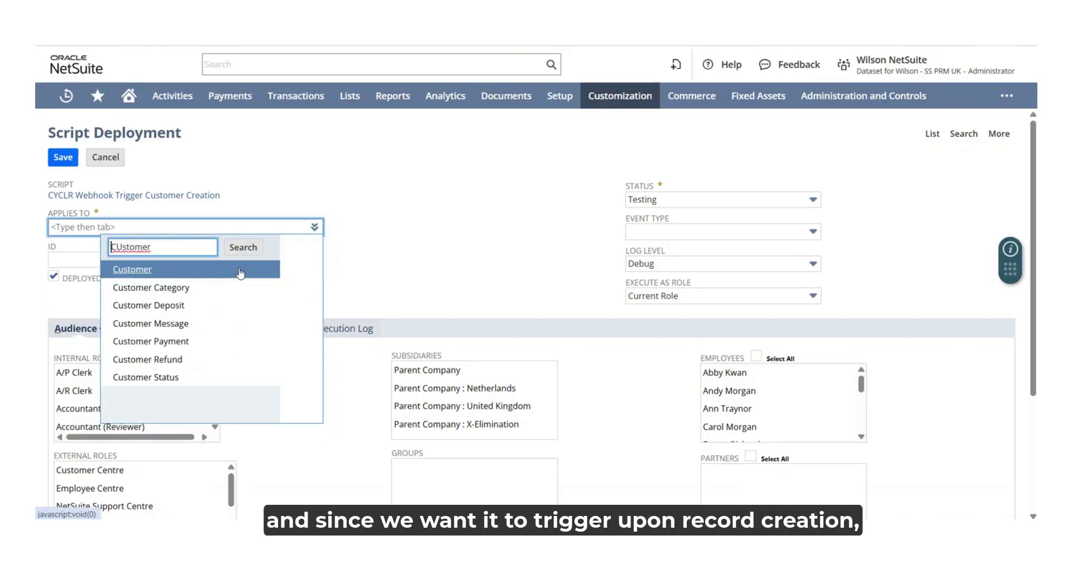
click(148, 271)
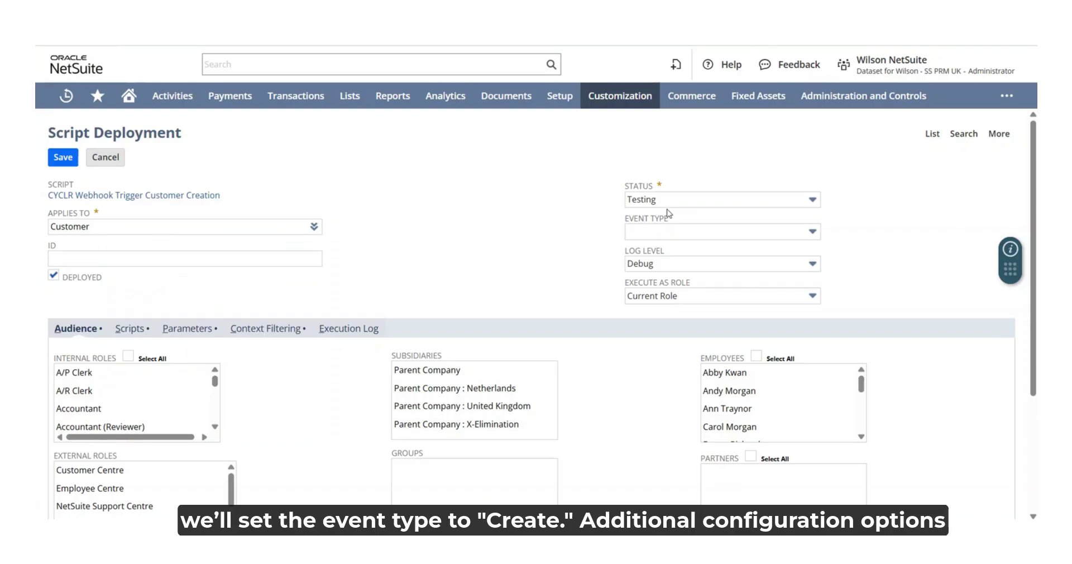
click(690, 230)
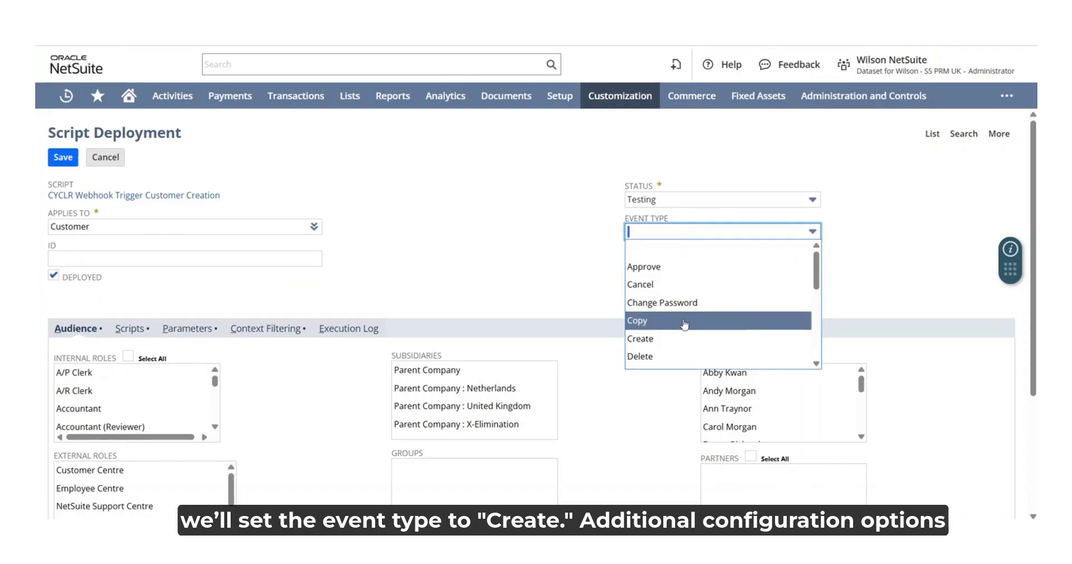
click(682, 340)
- Set the deployment's audience to all internal roles and all four Parent Company subsidiaries, and save the deployment
click(128, 356)
click(421, 370)
shift+click(425, 425)
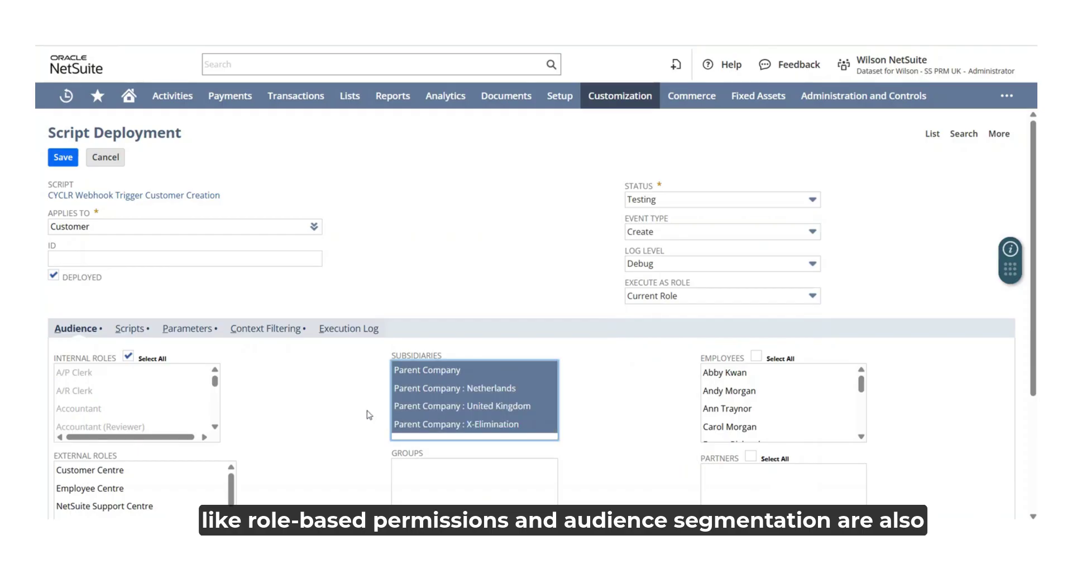
click(63, 159)
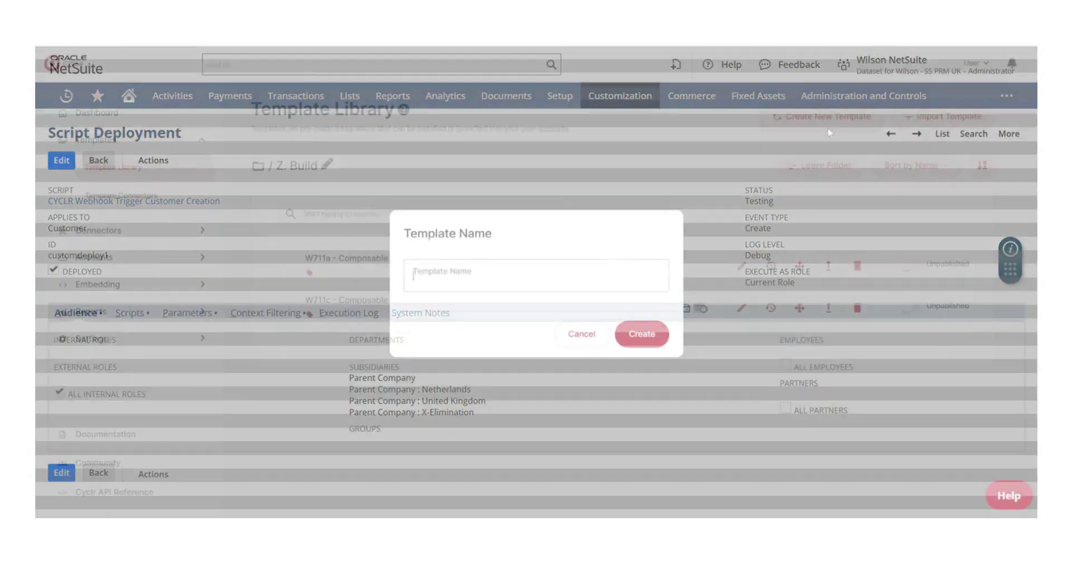
- Create a Cyclr template named Customer Created Webhook (NS > SFDC) and place the Oracle NetSuite Customer Creation Webhook Receiver in it
text(Customer Contact Webhook (NS > SOC))
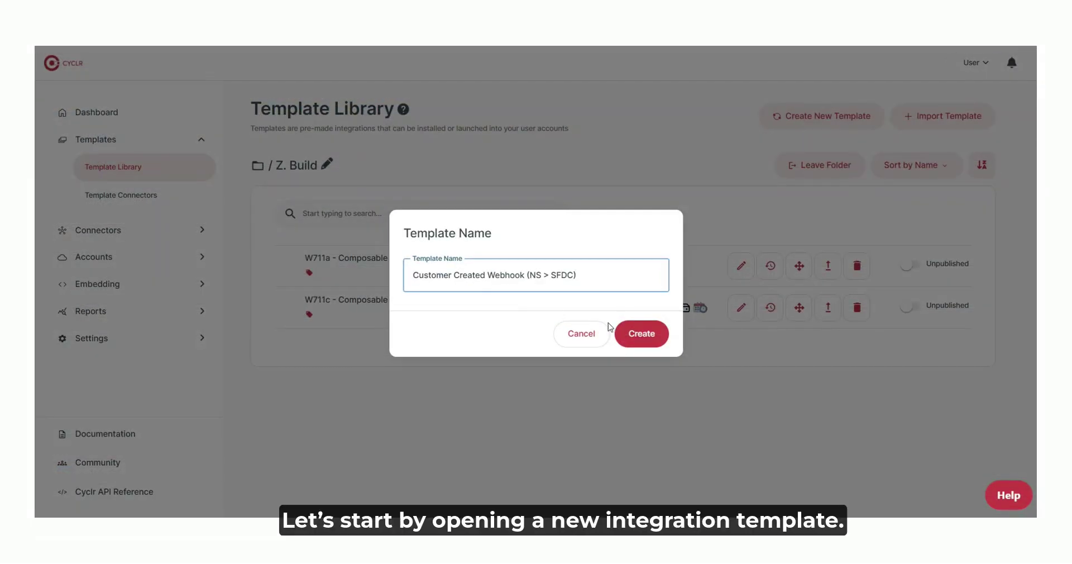
click(630, 334)
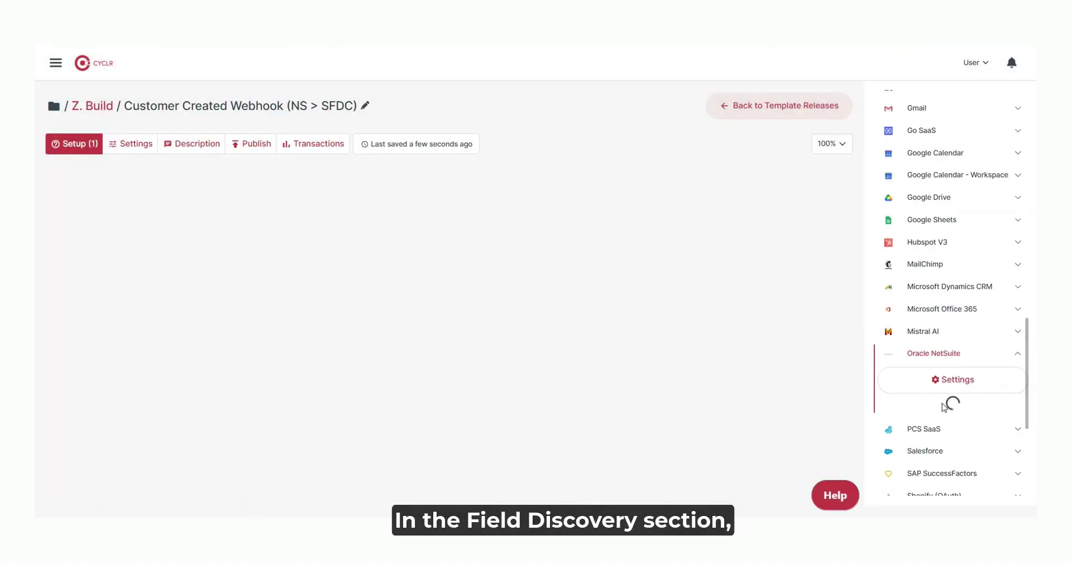
scroll(944, 399, down, 2)
click(953, 290)
drag(950, 313, 162, 252)
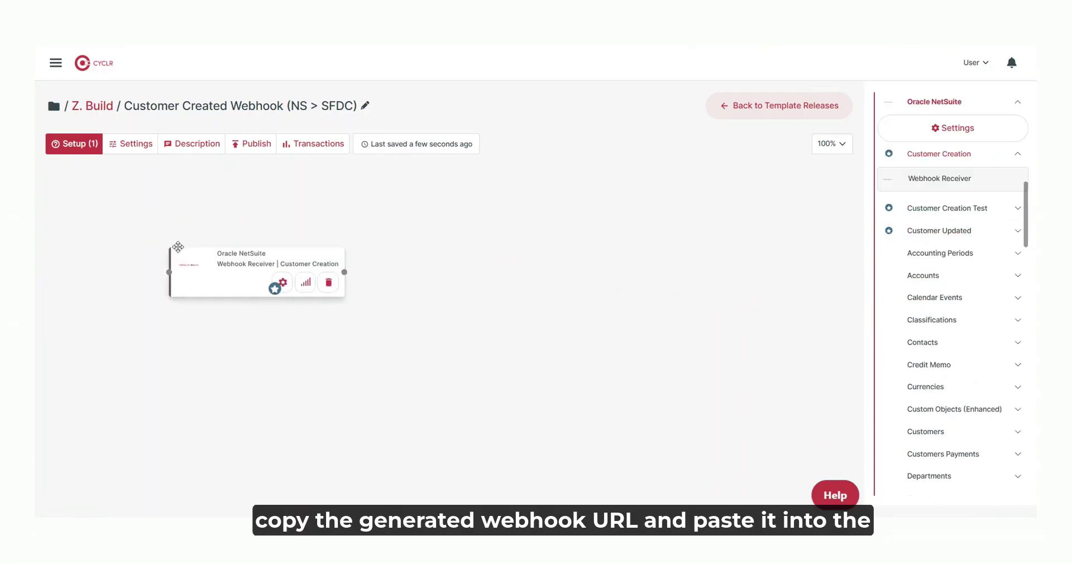
- Copy the webhook URL from the receiver's field discovery and save it in the NetSuite script deployment's Webhook URL parameter
click(235, 241)
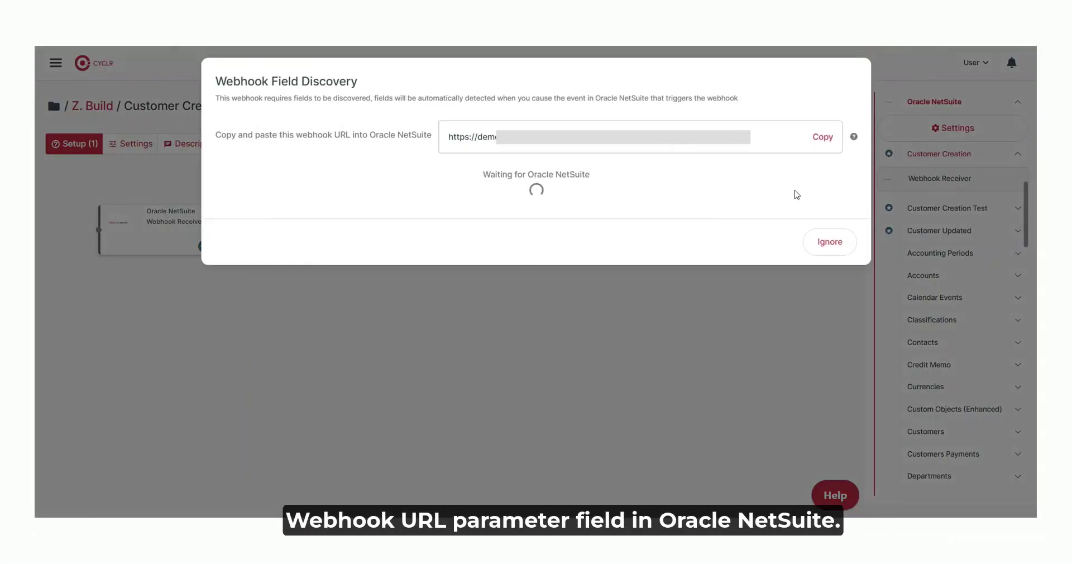
click(832, 149)
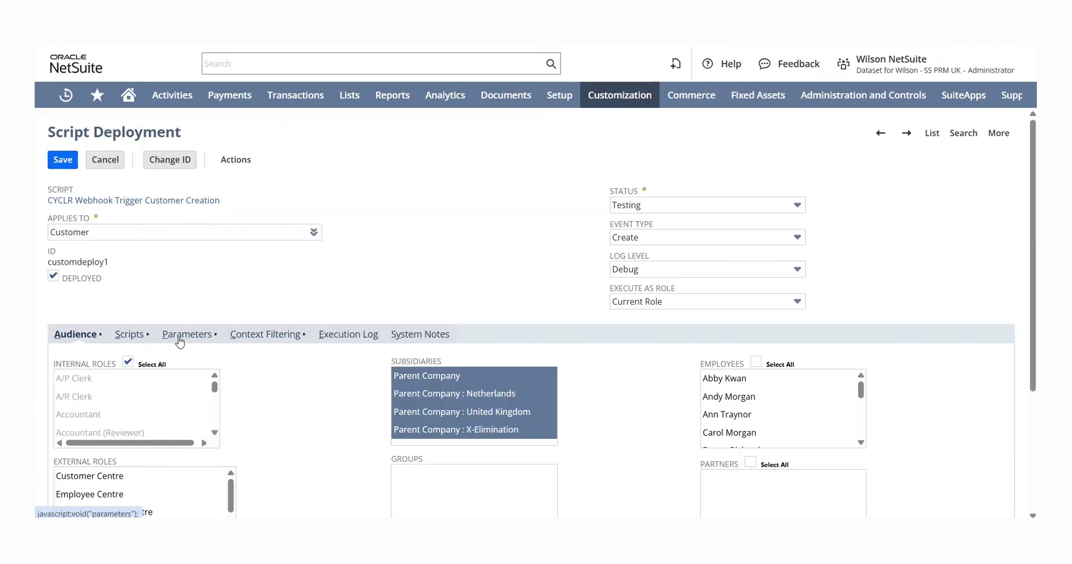
click(190, 334)
click(160, 374)
key(ctrl+v)
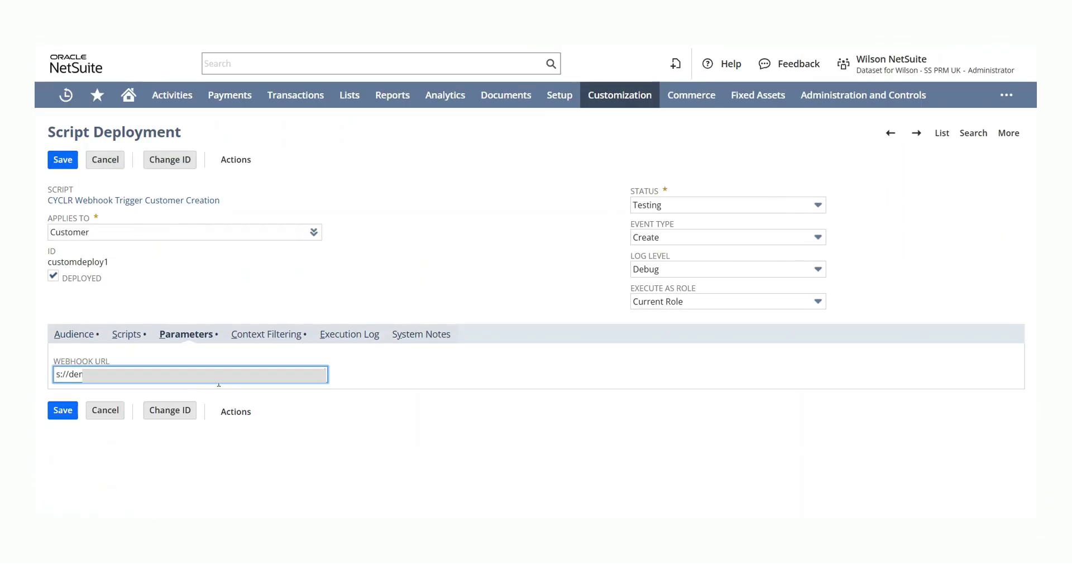
click(65, 164)
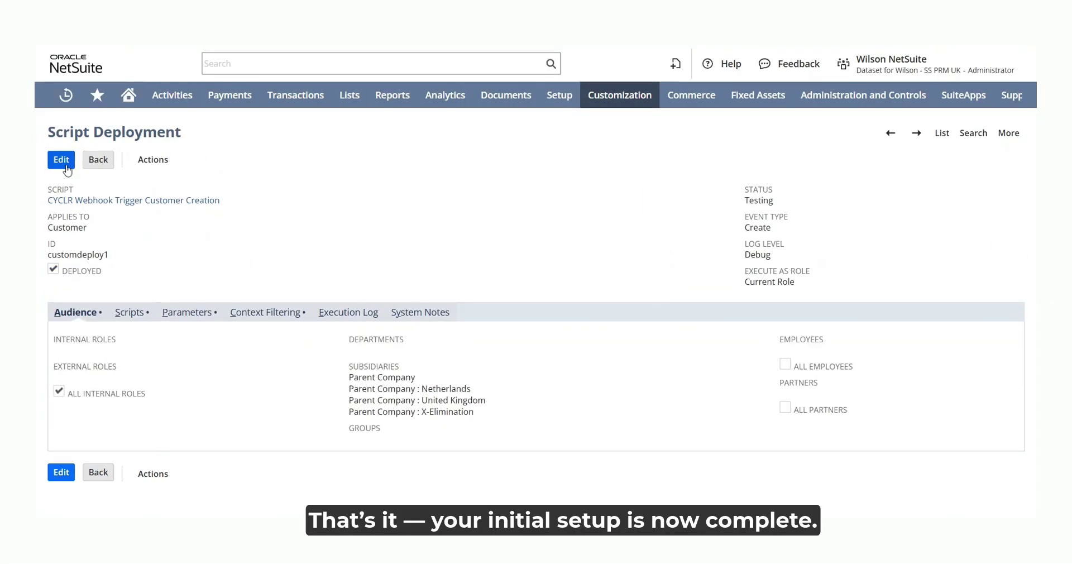
click(186, 312)
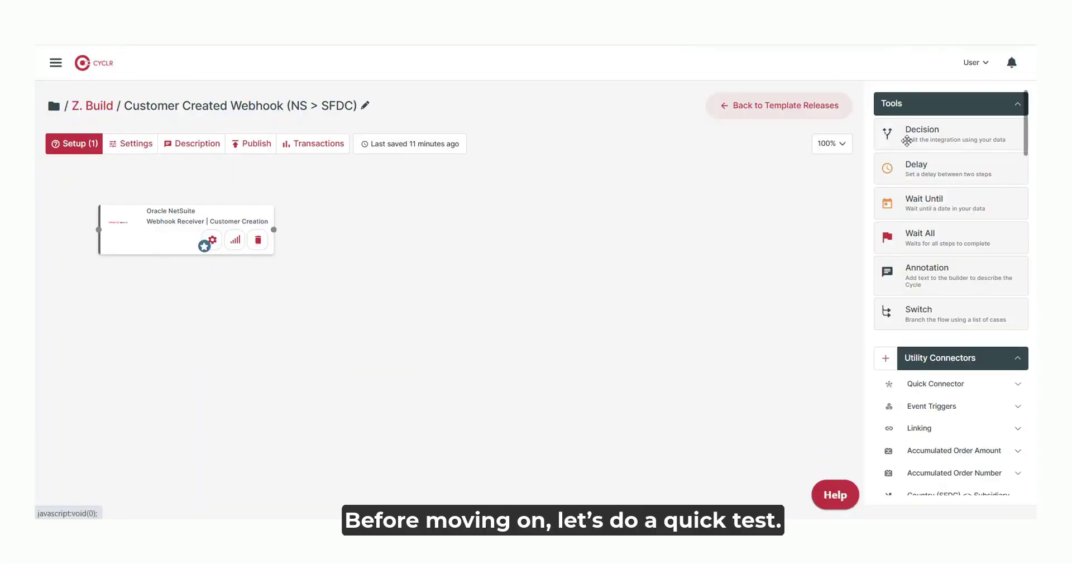
- Add a Decision step after the Webhook Receiver in the Cyclr template, configure its condition and connect the two steps
drag(907, 141, 400, 242)
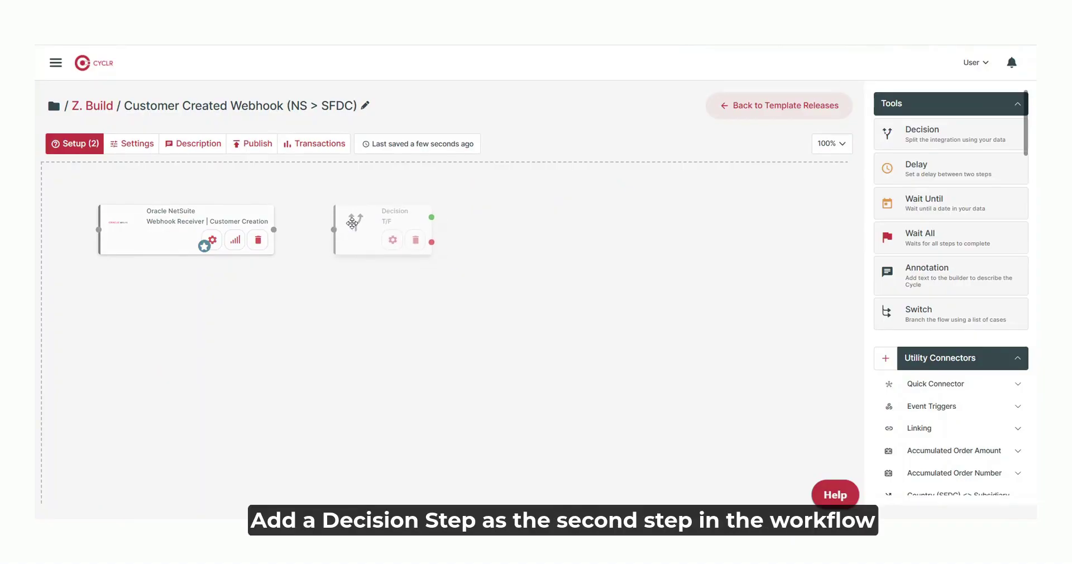
click(393, 241)
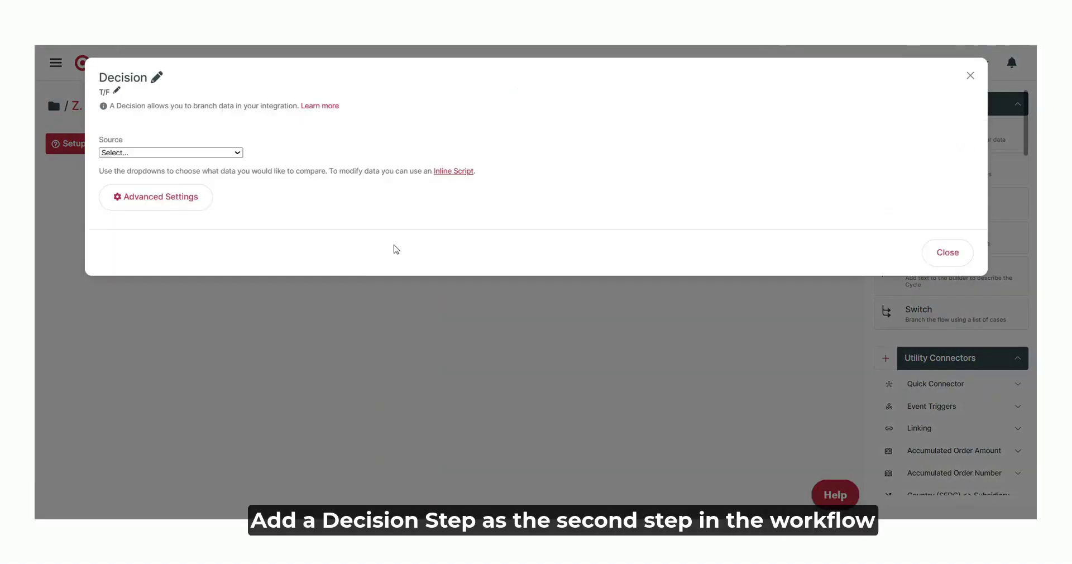
click(272, 178)
click(232, 236)
click(395, 175)
click(397, 176)
click(997, 340)
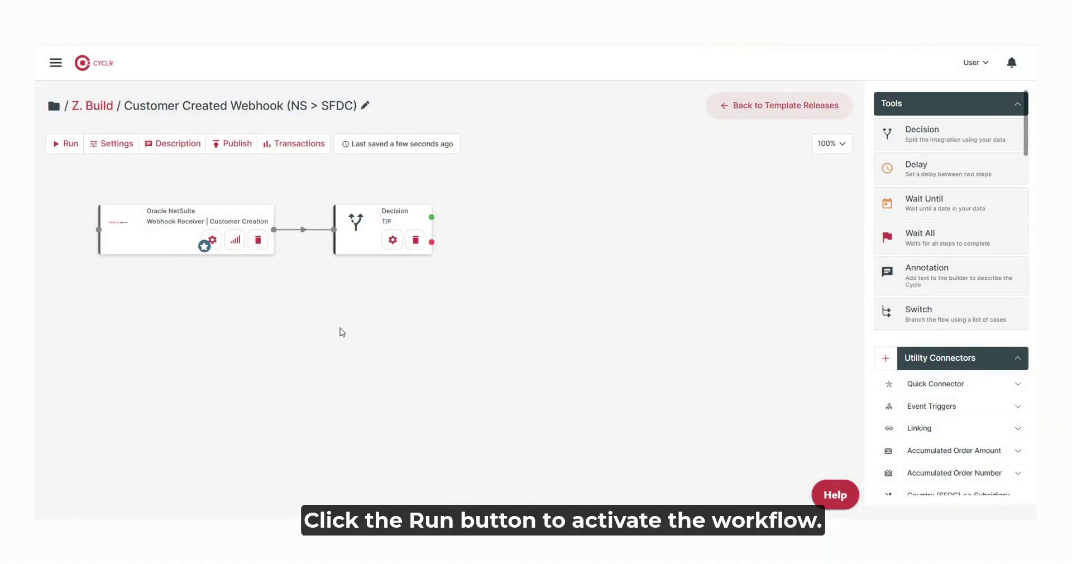
- Run the workflow and examine the customer fields in the Webhook Receiver's step data
click(69, 148)
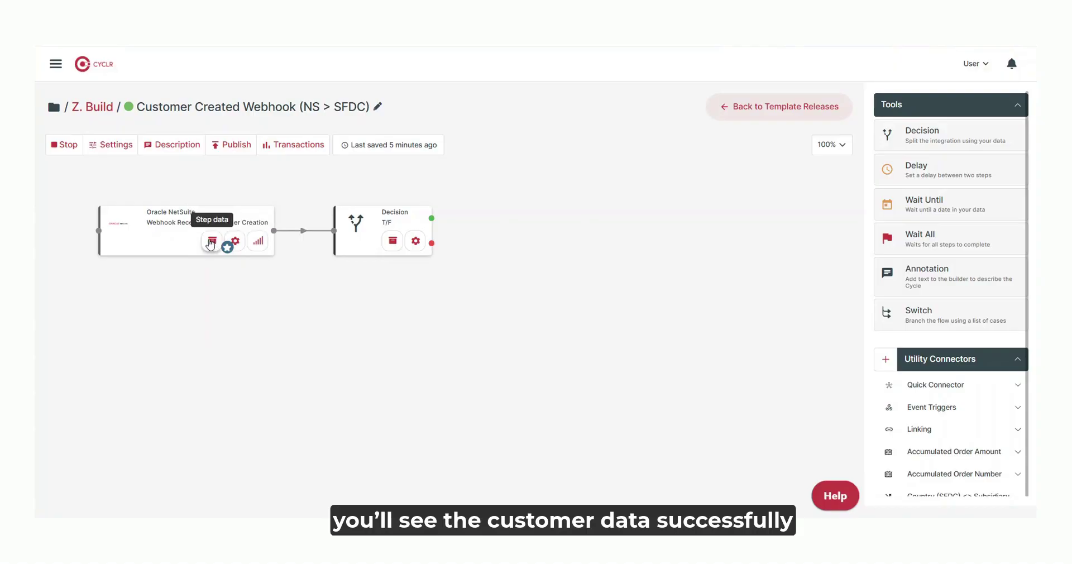
click(211, 241)
click(340, 276)
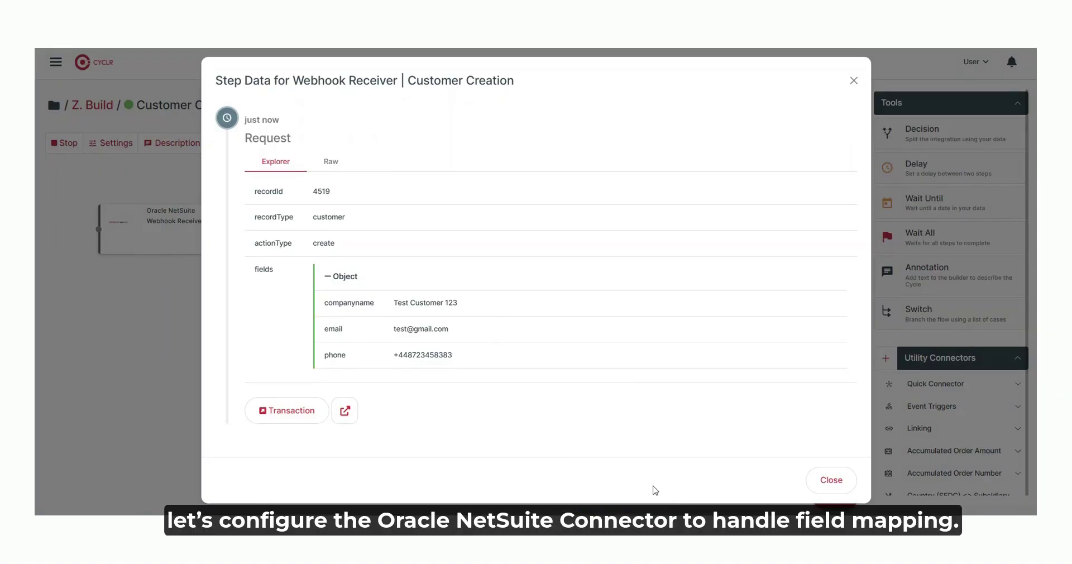
- Copy the raw JSON from the step data and generate the Customer Creation Webhook Receiver's request fields from it in the connector setup
click(334, 165)
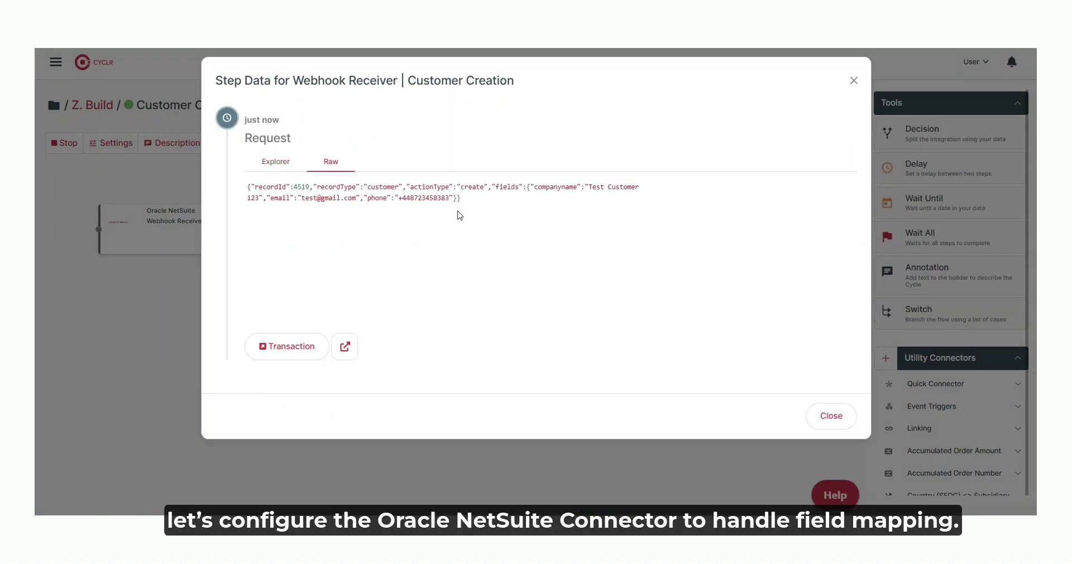
drag(477, 197, 247, 188)
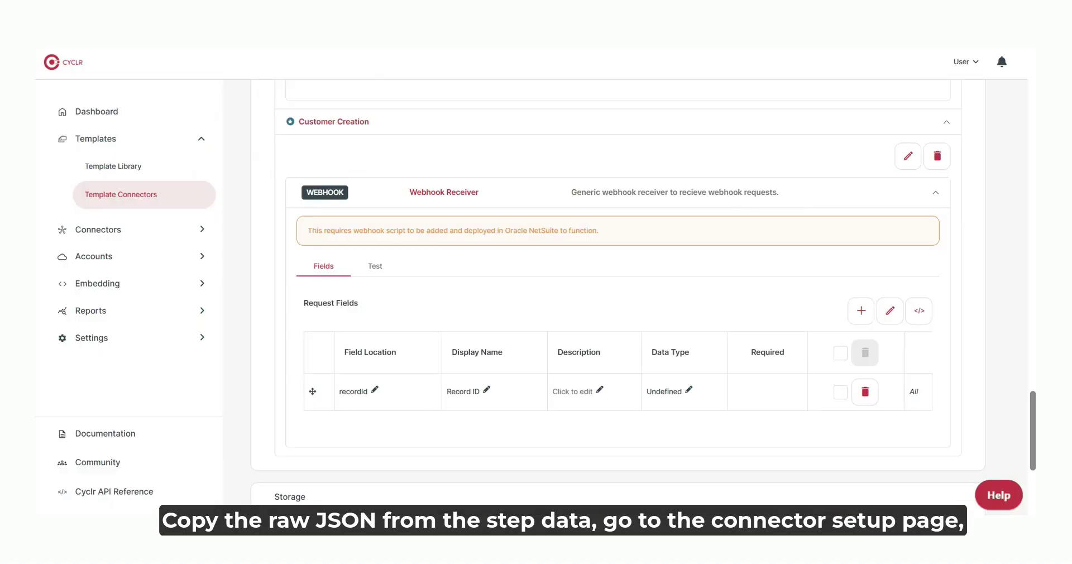
click(890, 312)
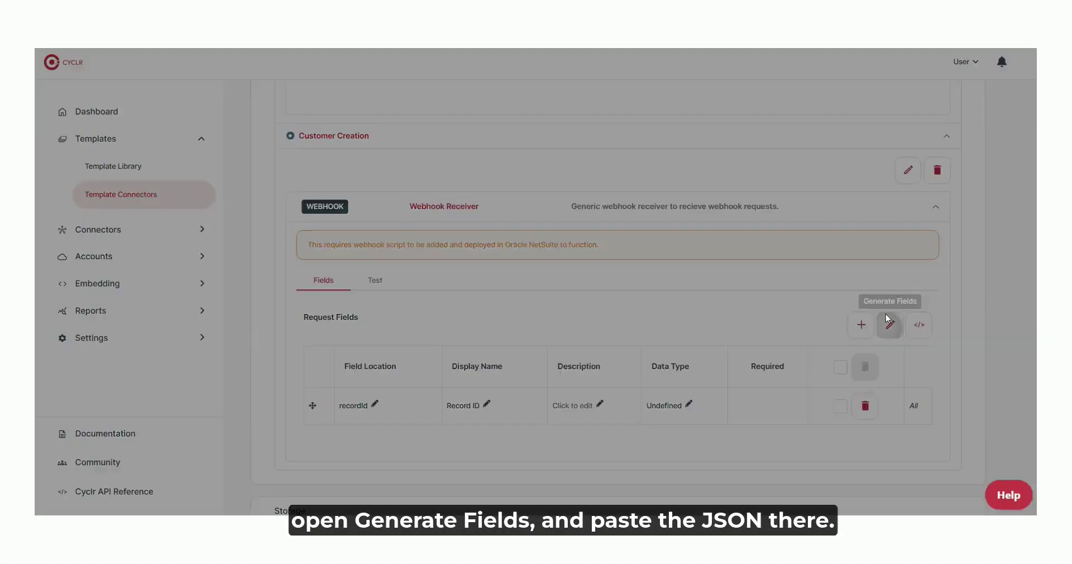
click(369, 123)
key(ctrl+v)
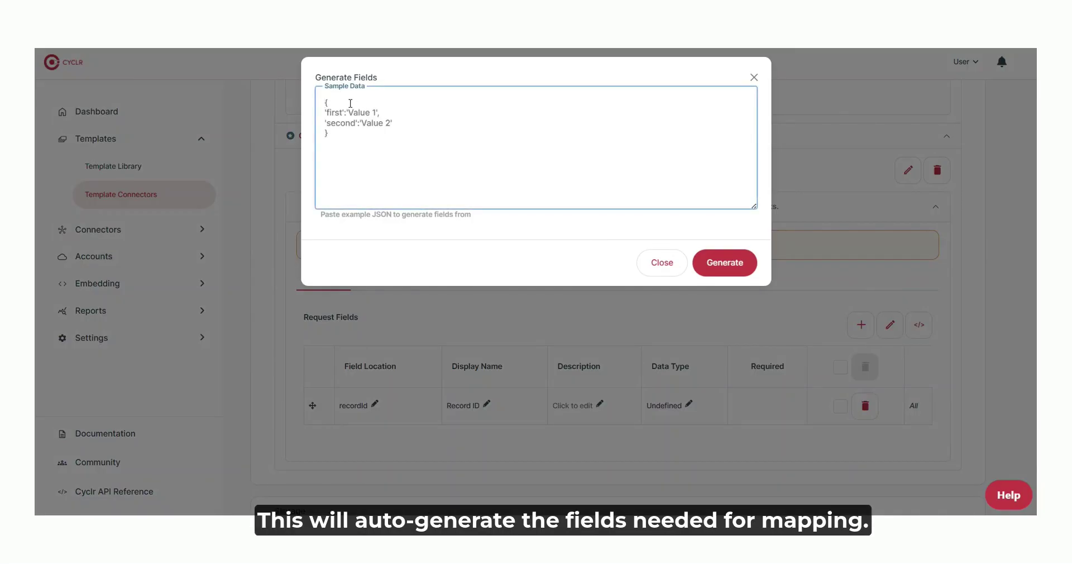
key(ctrl+v)
click(723, 264)
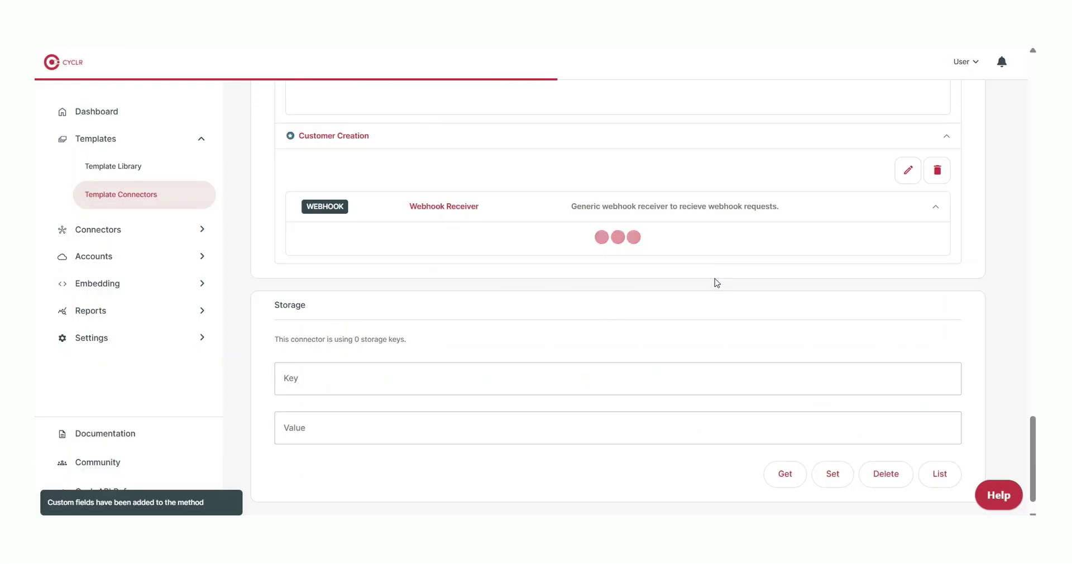
scroll(689, 334, down, 3)
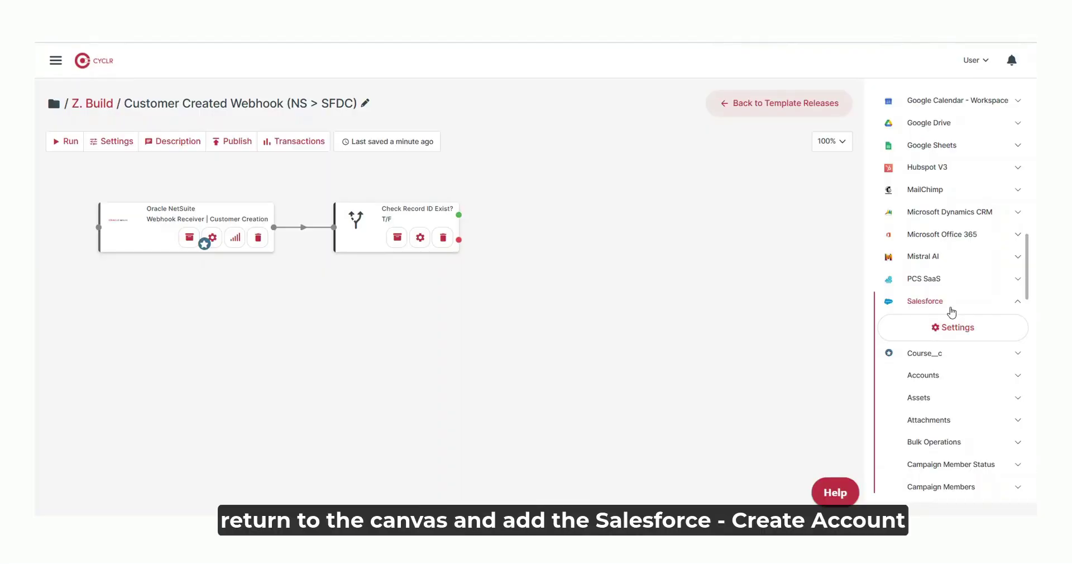
- Add a Salesforce Create Account step to the template and connect the Decision step's true output to it
click(948, 384)
drag(946, 404, 601, 238)
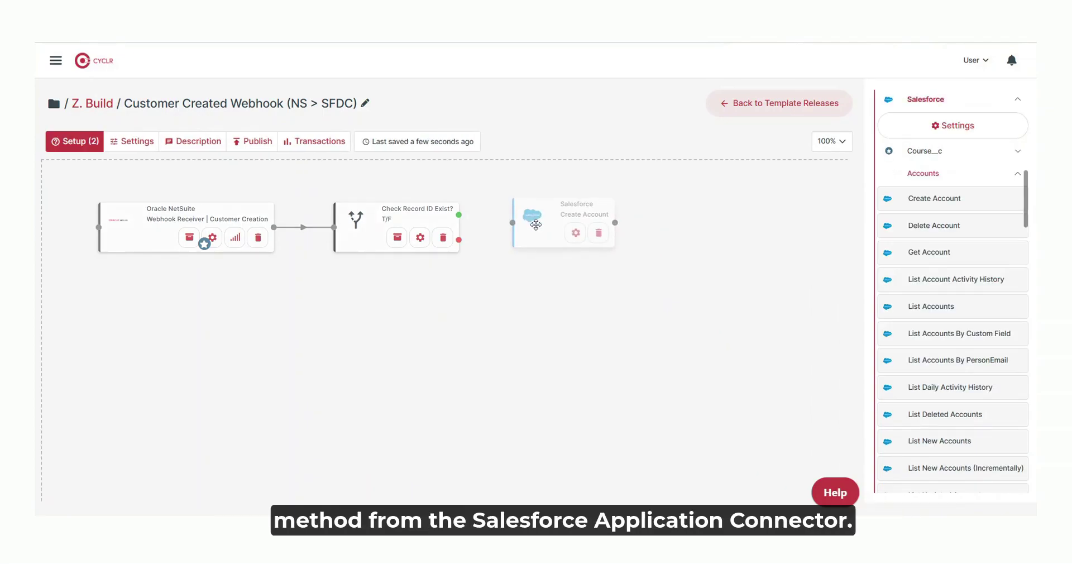
drag(460, 216, 508, 227)
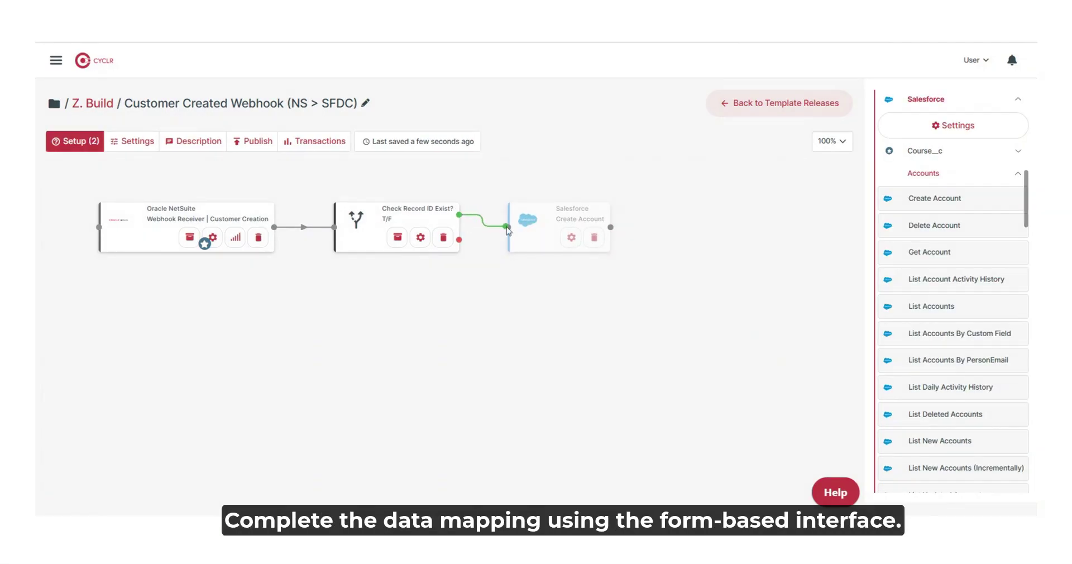
- In the Create Account mappings, map Account Name to Fields Companyname from Webhook Receiver | Customer Creation
click(573, 243)
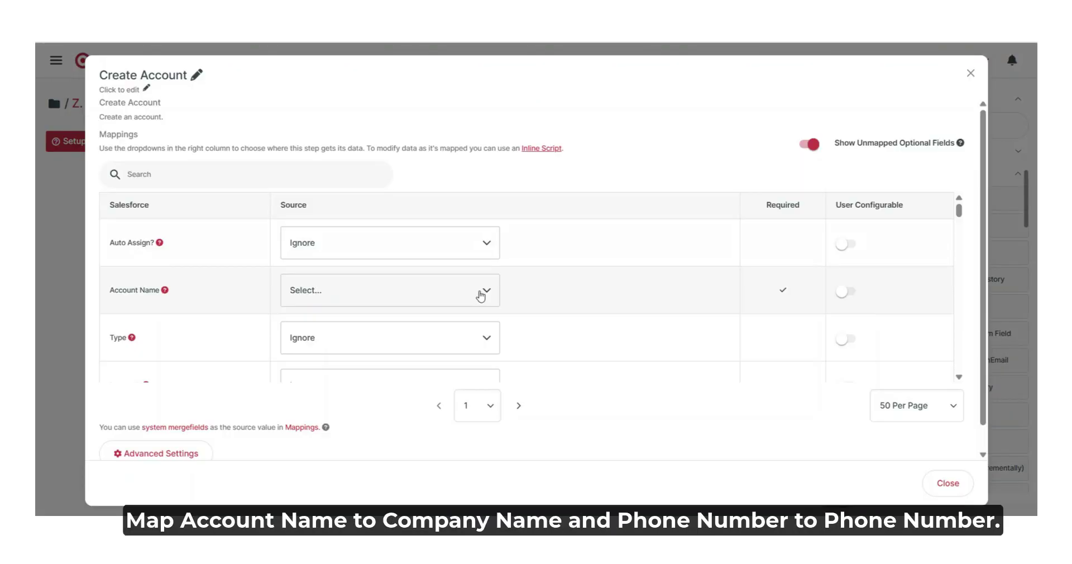
click(479, 292)
click(411, 370)
click(592, 299)
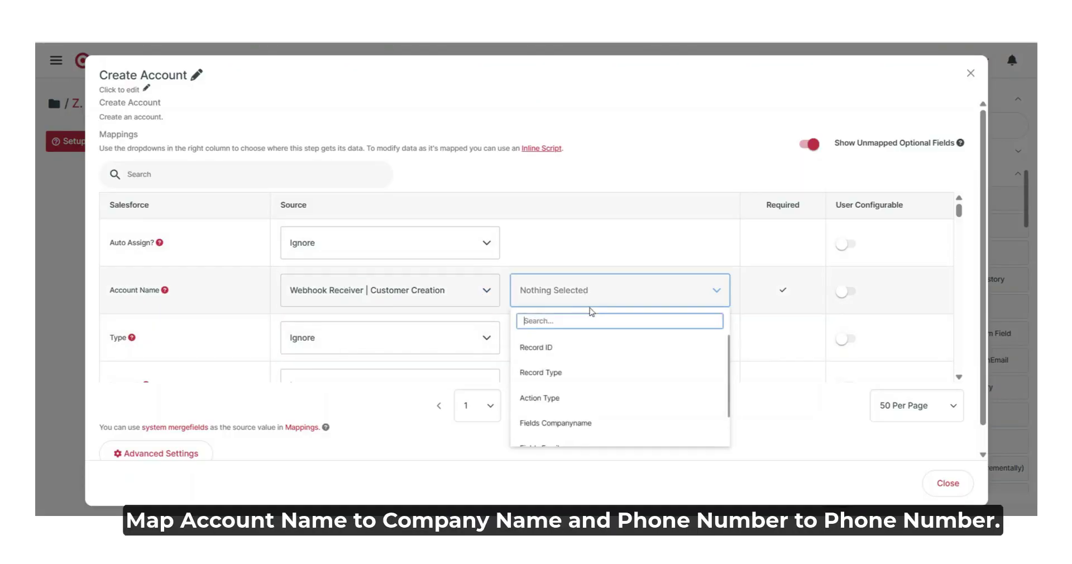
click(565, 425)
- Map the Salesforce Phone field to Fields Phone from Webhook Receiver | Customer Creation, close the mappings and run the workflow
scroll(444, 338, down, 3)
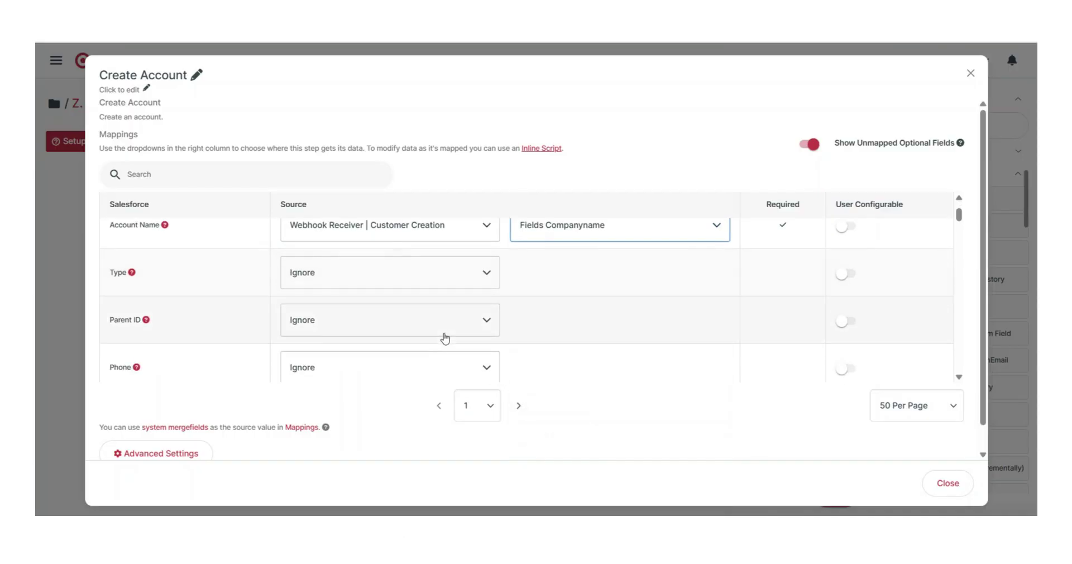
click(454, 311)
click(421, 407)
click(606, 313)
scroll(584, 425, down, 2)
click(581, 446)
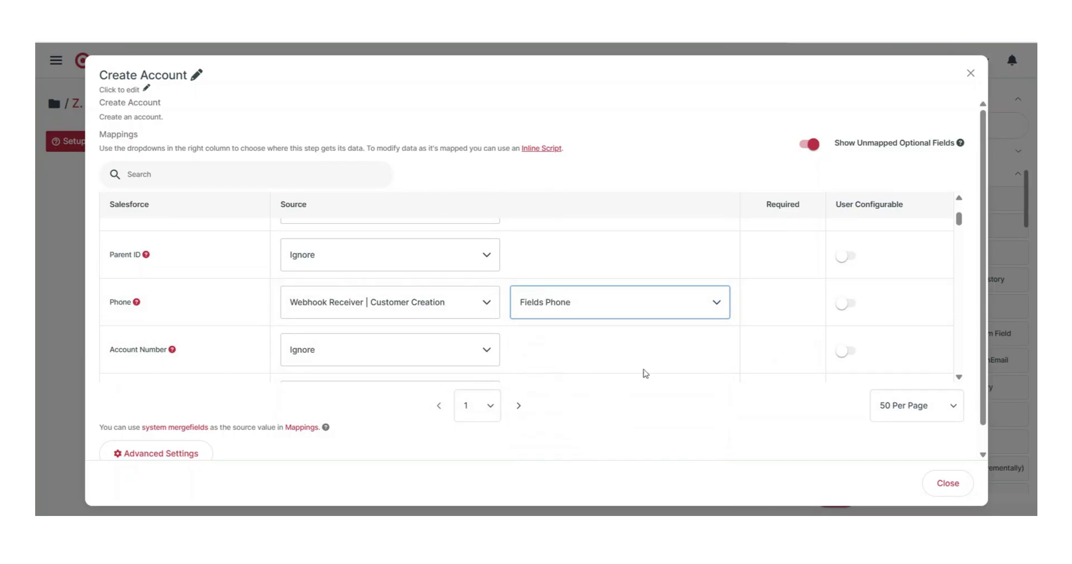
click(961, 493)
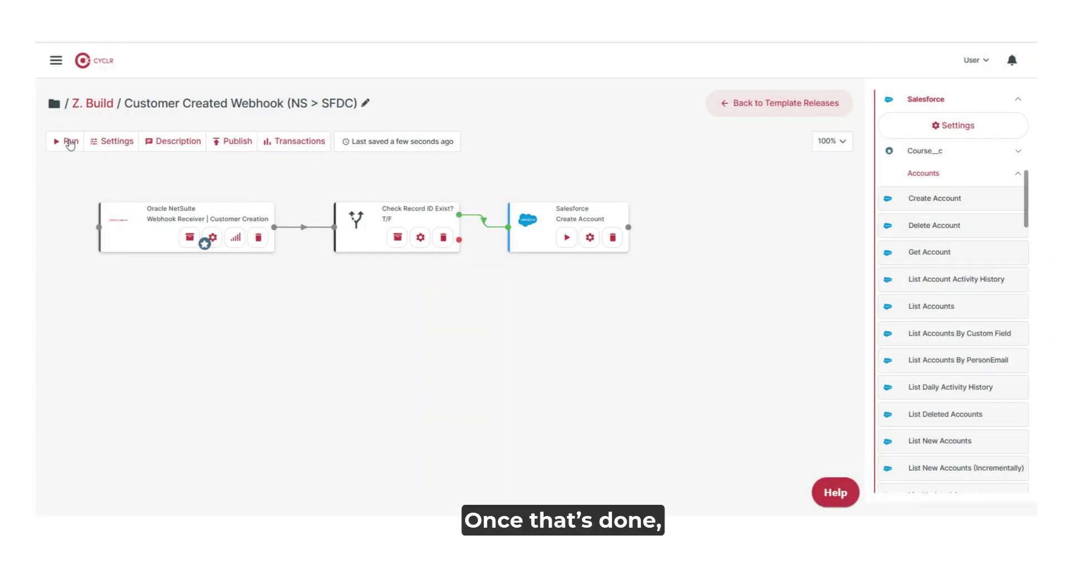
click(67, 141)
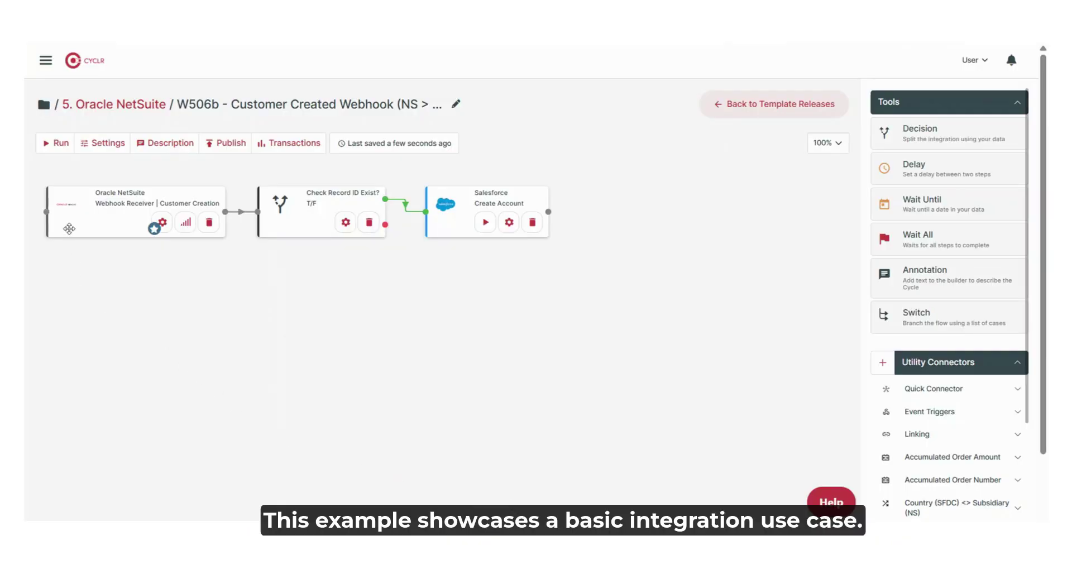
drag(69, 228, 69, 223)
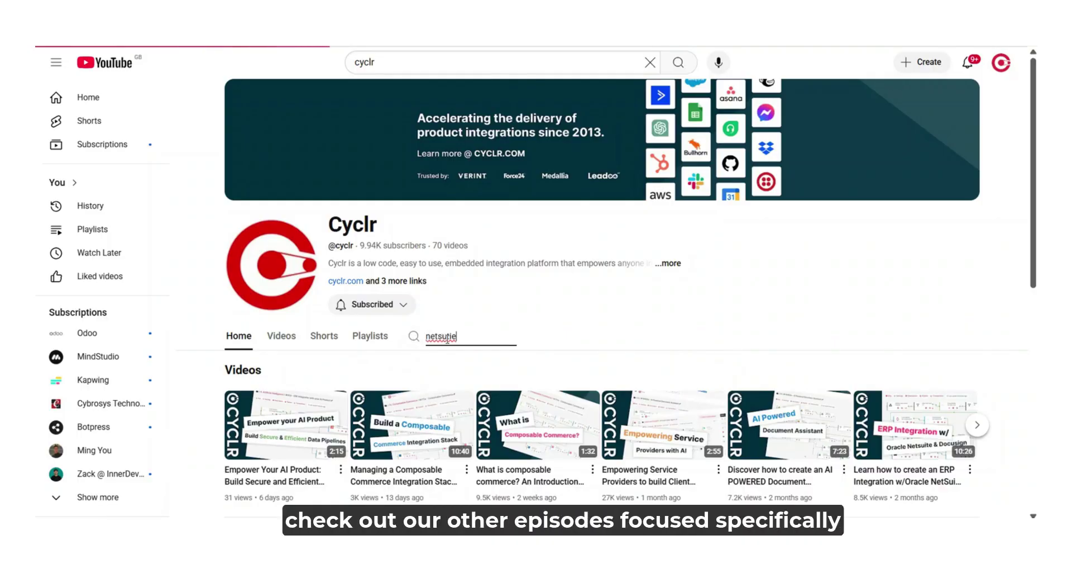
- Search the Cyclr YouTube channel for NetSuite videos and look through them
key(Return)
scroll(448, 338, down, 1)
scroll(447, 339, down, 3)
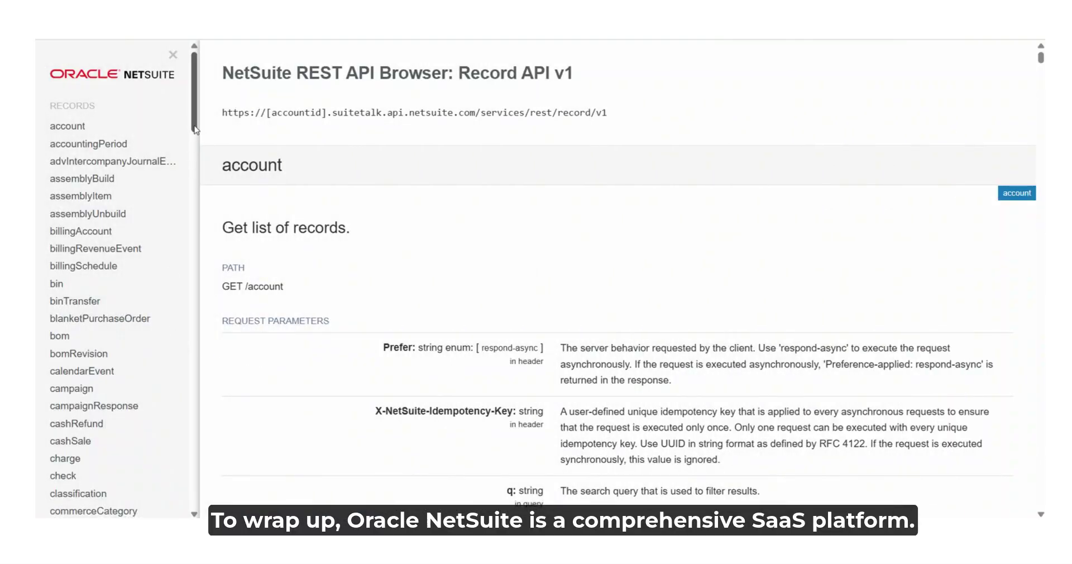
- Look through the record types and the account record's methods in the NetSuite REST API Browser
drag(194, 127, 203, 447)
scroll(335, 412, down, 10)
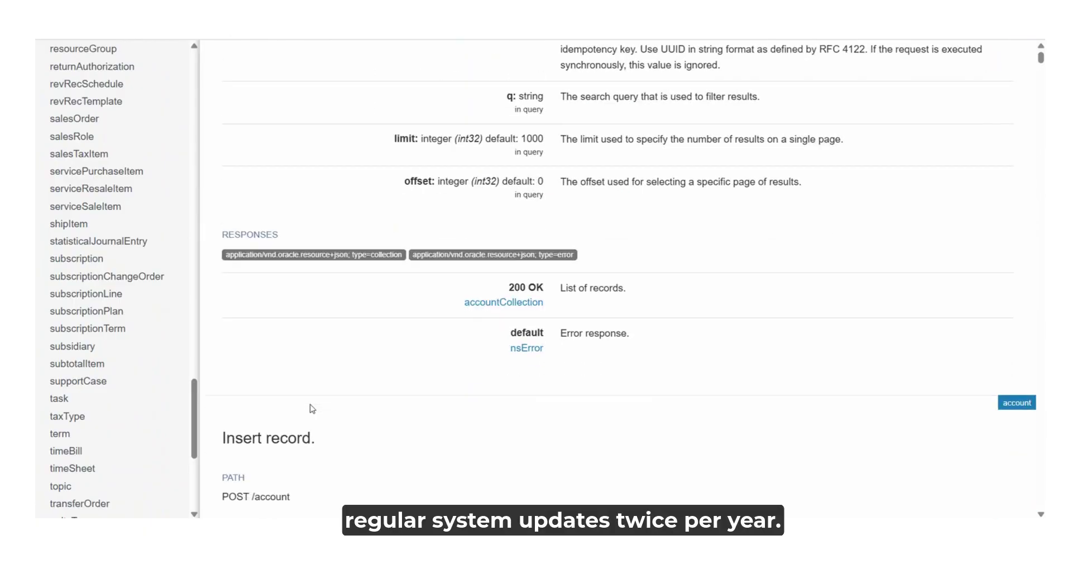
scroll(312, 409, down, 10)
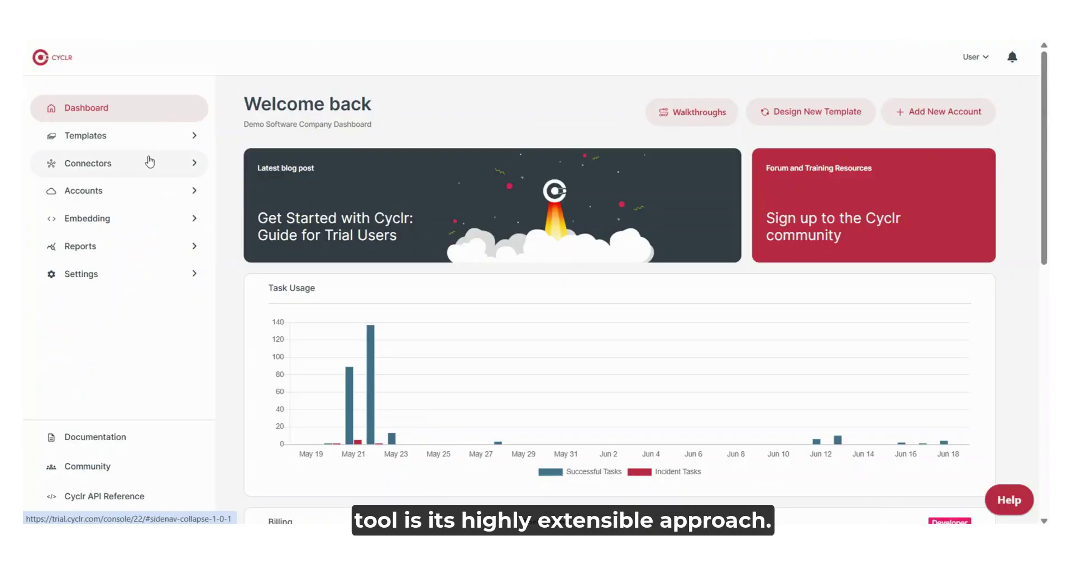
- Find the Oracle NetSuite connector in Cyclr's Application Connector Library and look through its available methods
click(149, 163)
click(139, 230)
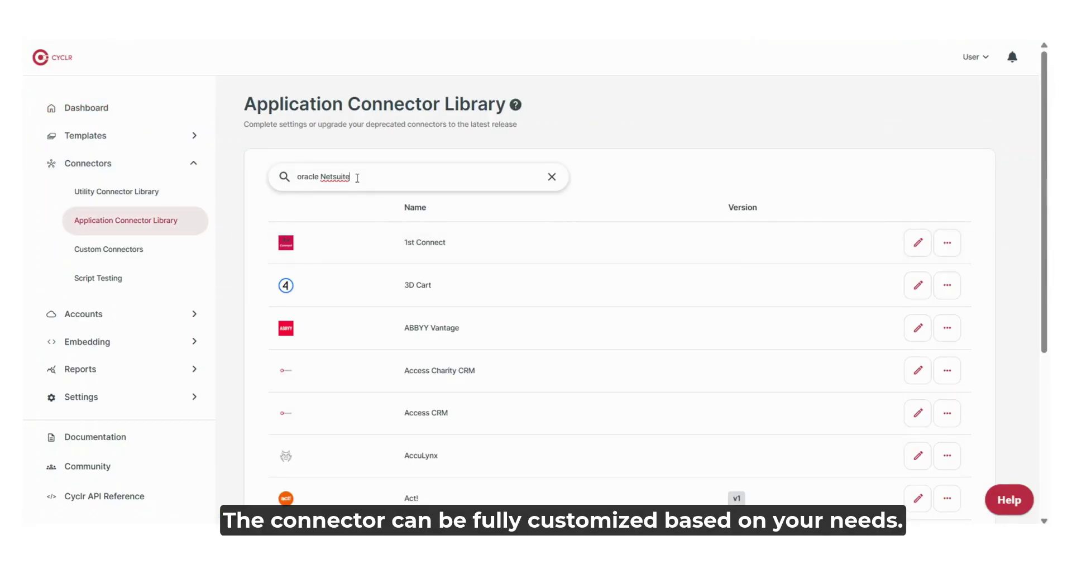
key(Return)
click(957, 242)
click(874, 272)
scroll(644, 319, down, 11)
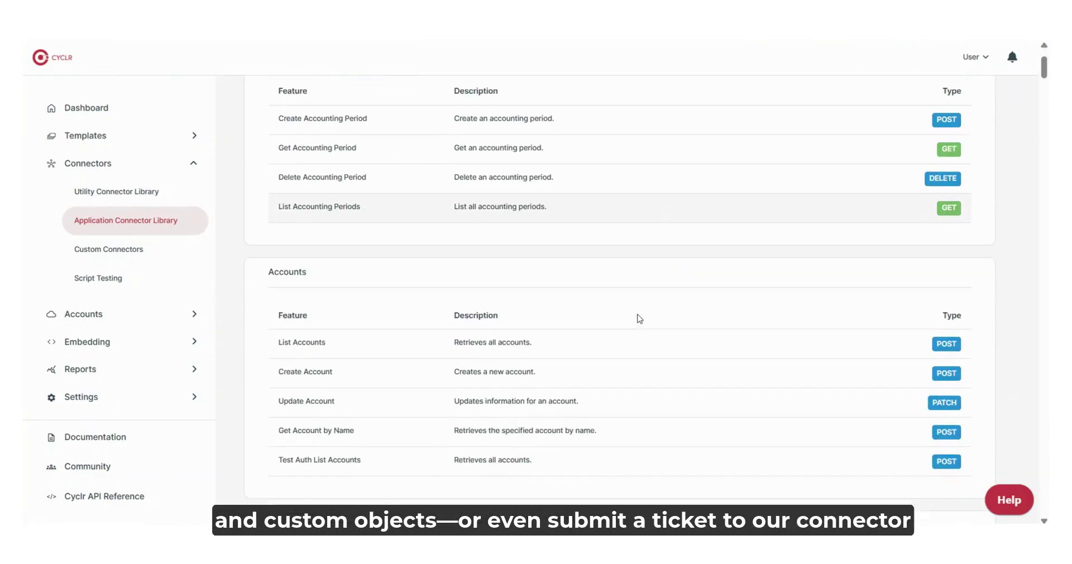
scroll(639, 318, down, 10)
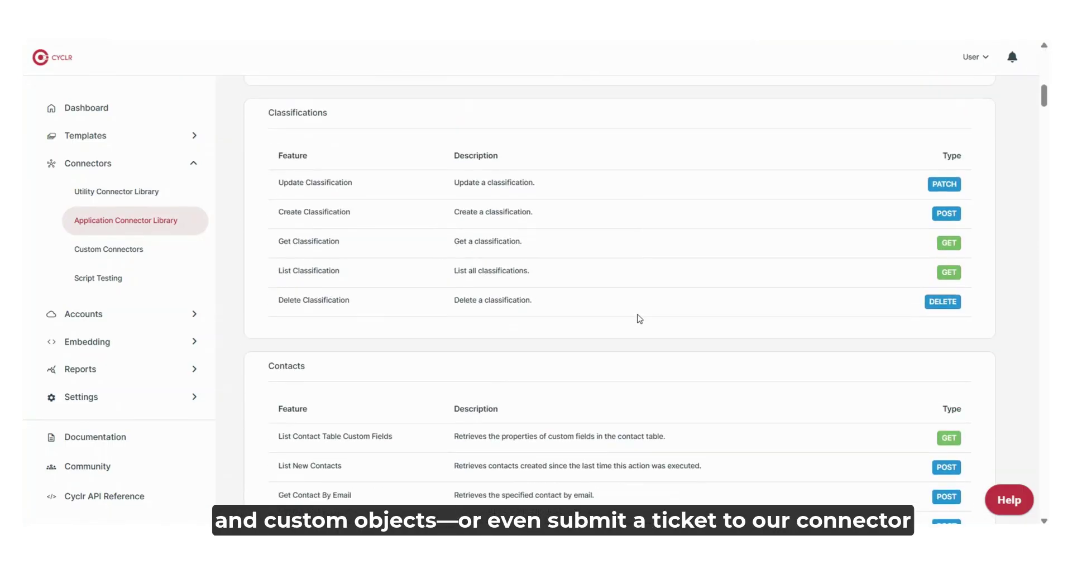
scroll(513, 329, down, 2)
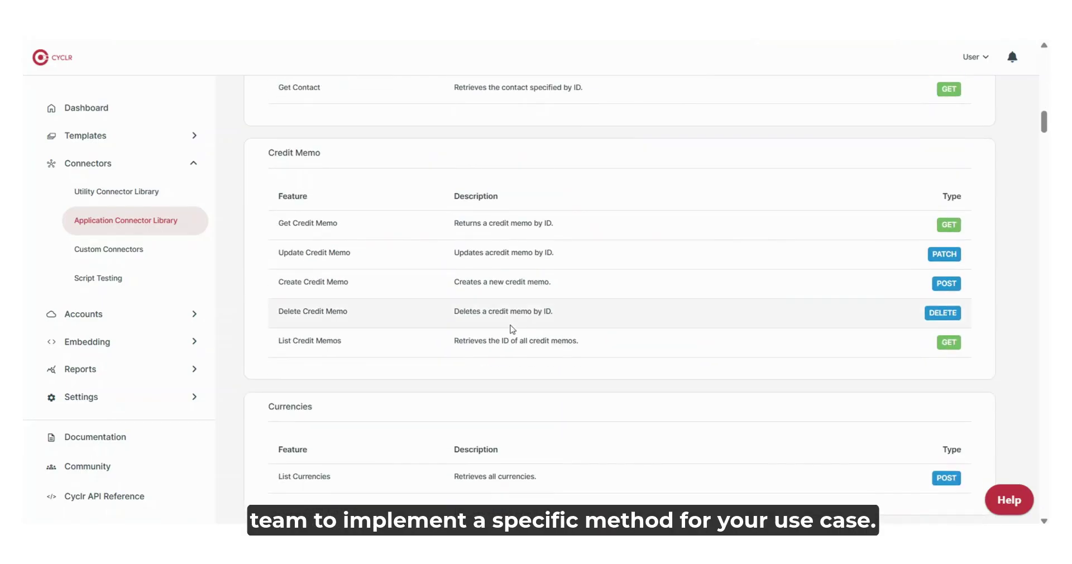